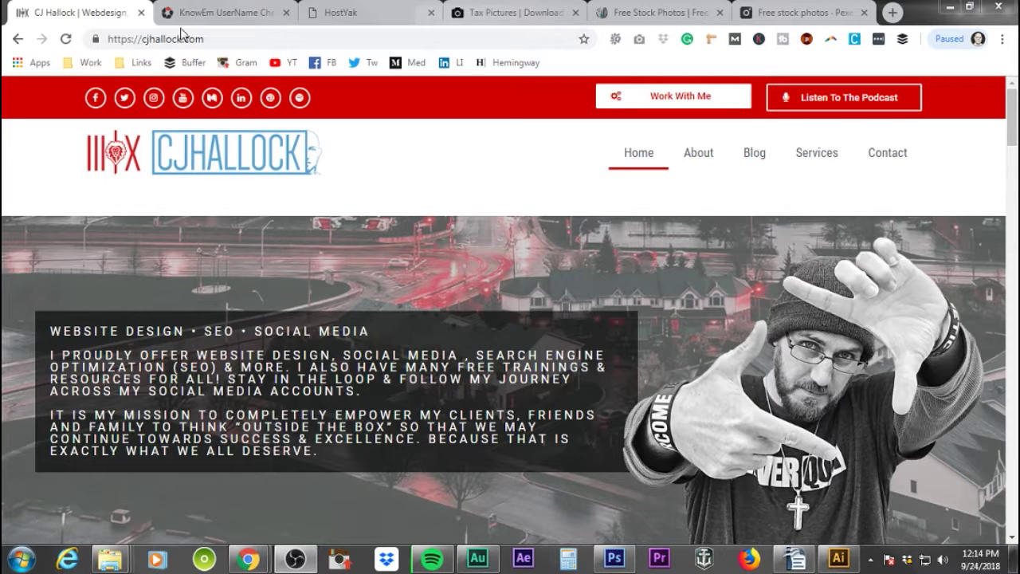
- Switch to the HostYak tab with the earlier fbtlabs.com domain results
{"action": "left_click", "coordinate": [376, 19]}
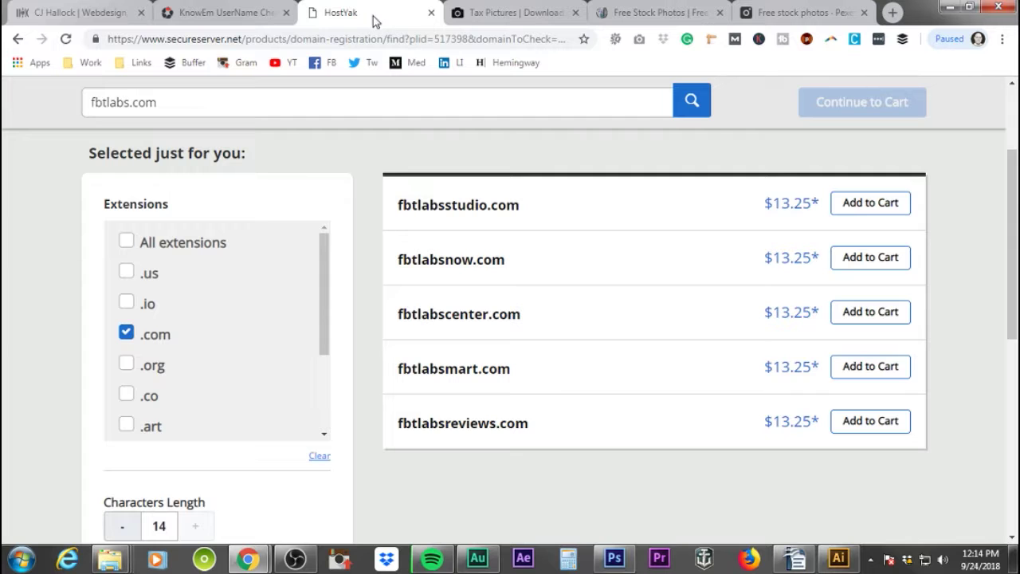
- Load hostyak.com and put the cursor in its domain search field
{"action": "left_click", "coordinate": [328, 42]}
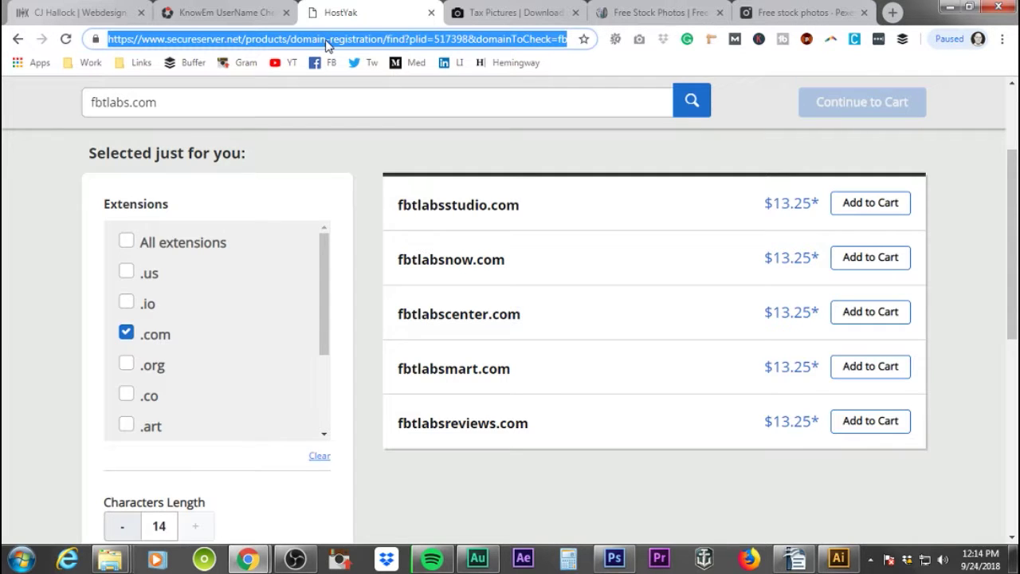
{"action": "type", "text": "hostyak"}
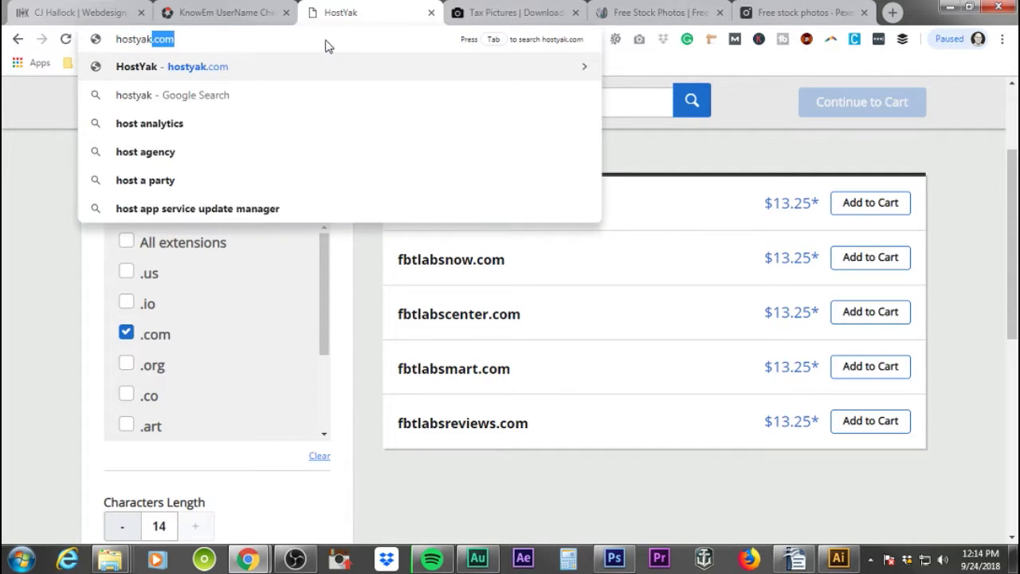
{"action": "type", "text": ".com"}
{"action": "key", "text": "Return"}
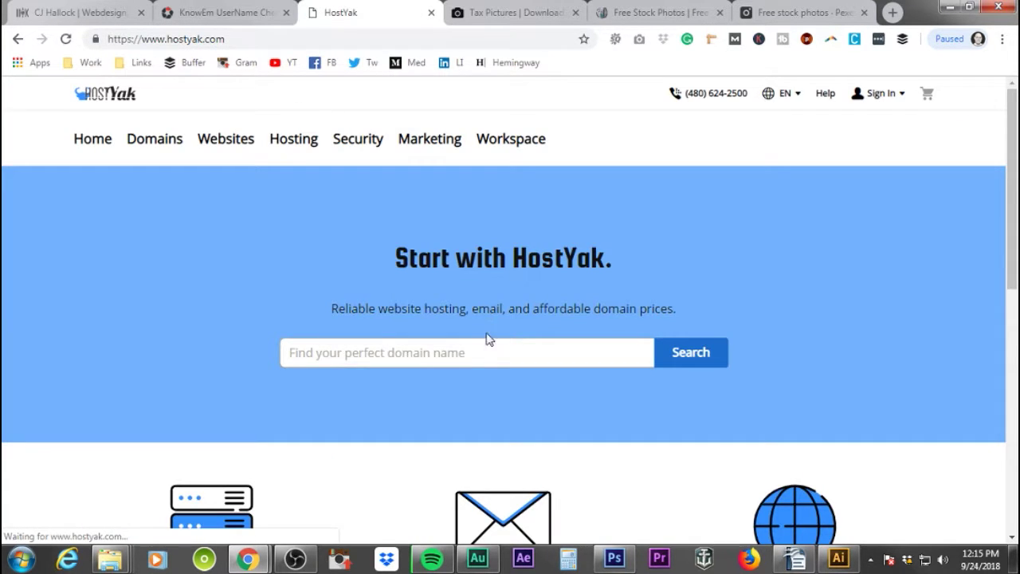
{"action": "left_click", "coordinate": [488, 354]}
- Select the name tbflabs in KnowEm's username search field
{"action": "left_click", "coordinate": [227, 15]}
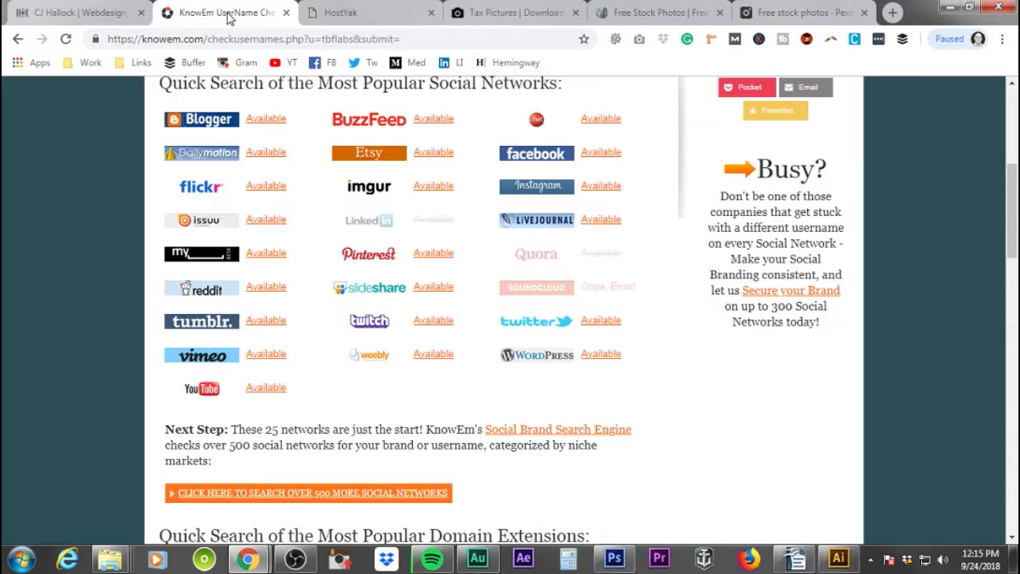
{"action": "scroll", "coordinate": [394, 311], "scroll_direction": "up", "scroll_amount": 5}
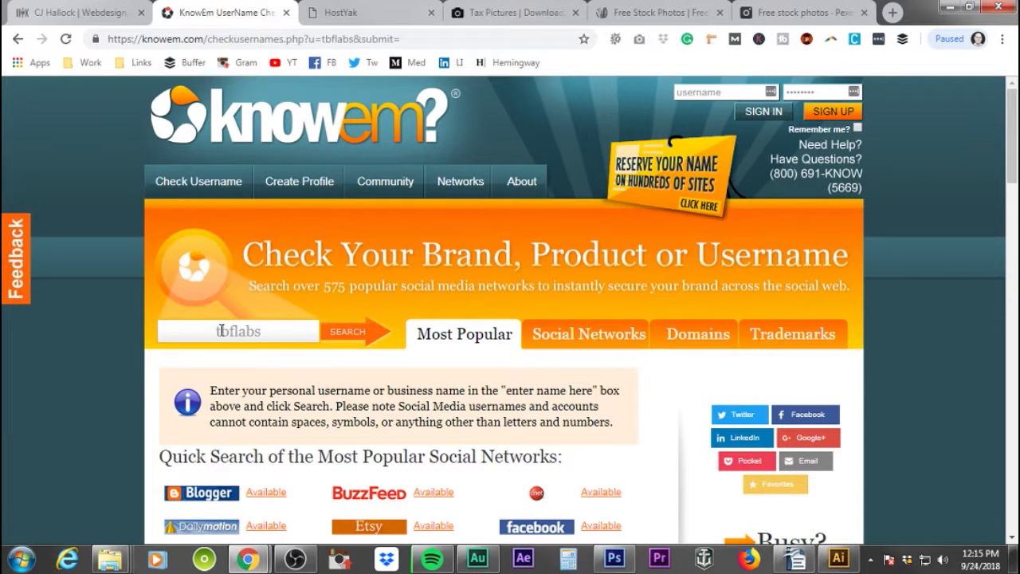
{"action": "left_click_drag", "start_coordinate": [259, 328], "coordinate": [207, 325]}
{"action": "key", "text": "ctrl+c"}
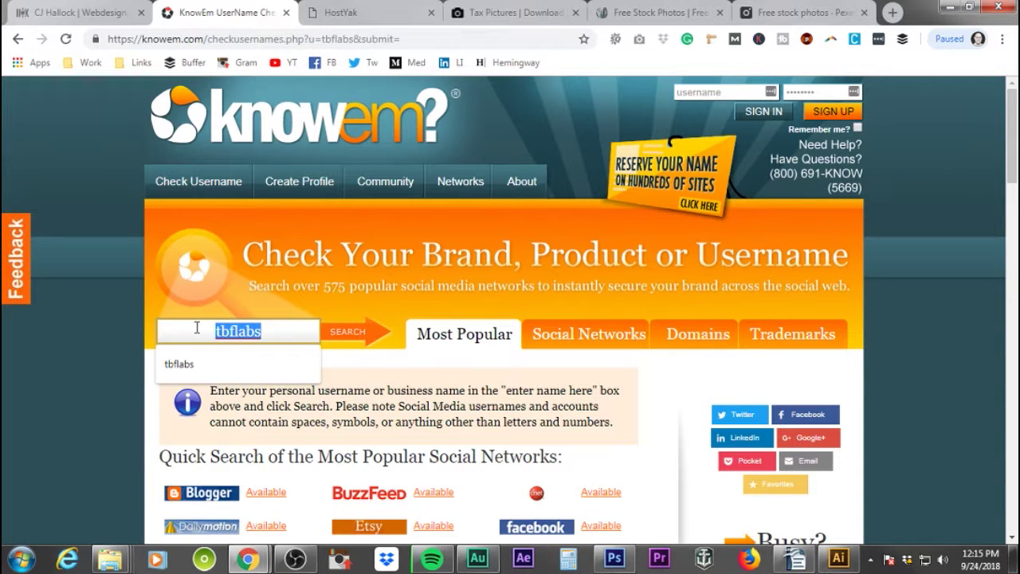
- Search for tbflabs.com and add the available domain to the cart at $13.25
{"action": "left_click", "coordinate": [351, 12]}
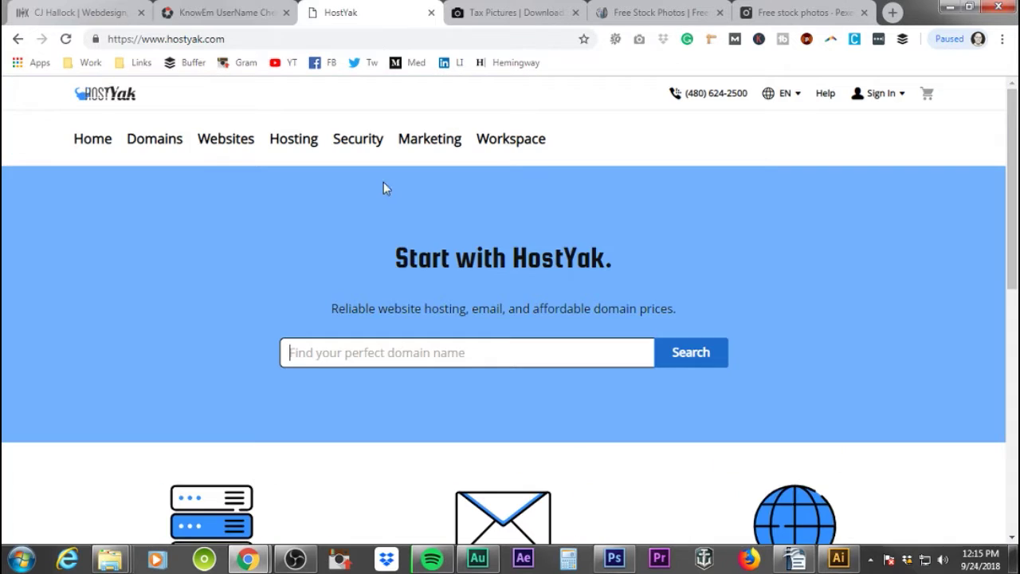
{"action": "left_click", "coordinate": [361, 364]}
{"action": "key", "text": "ctrl+v"}
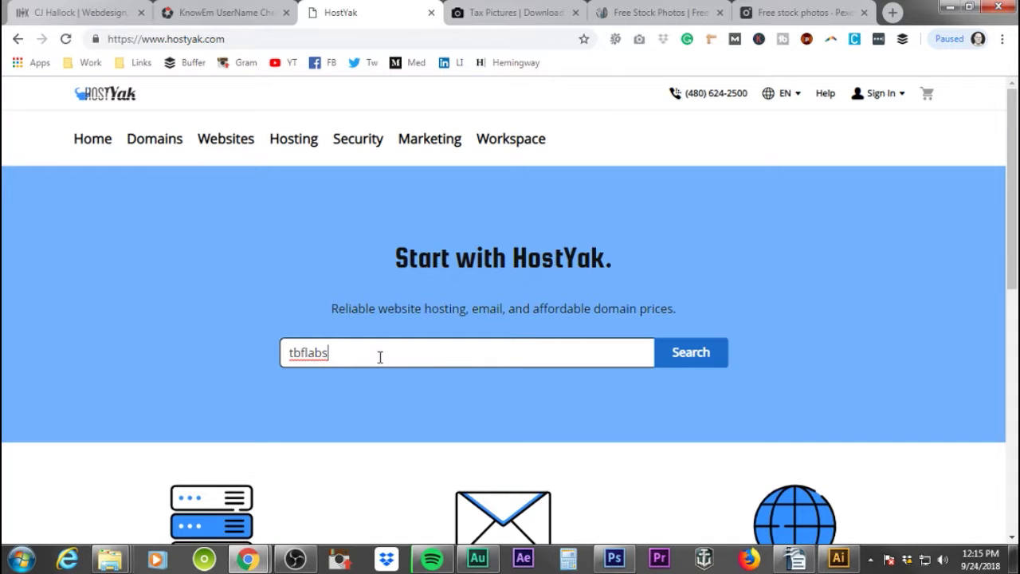
{"action": "type", "text": ".com"}
{"action": "key", "text": "Return"}
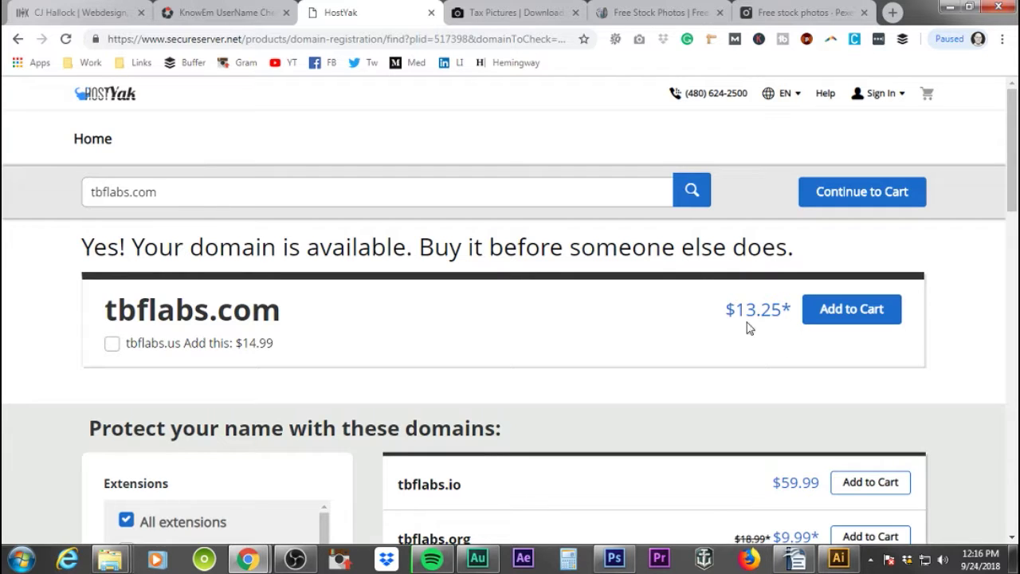
{"action": "left_click", "coordinate": [855, 318]}
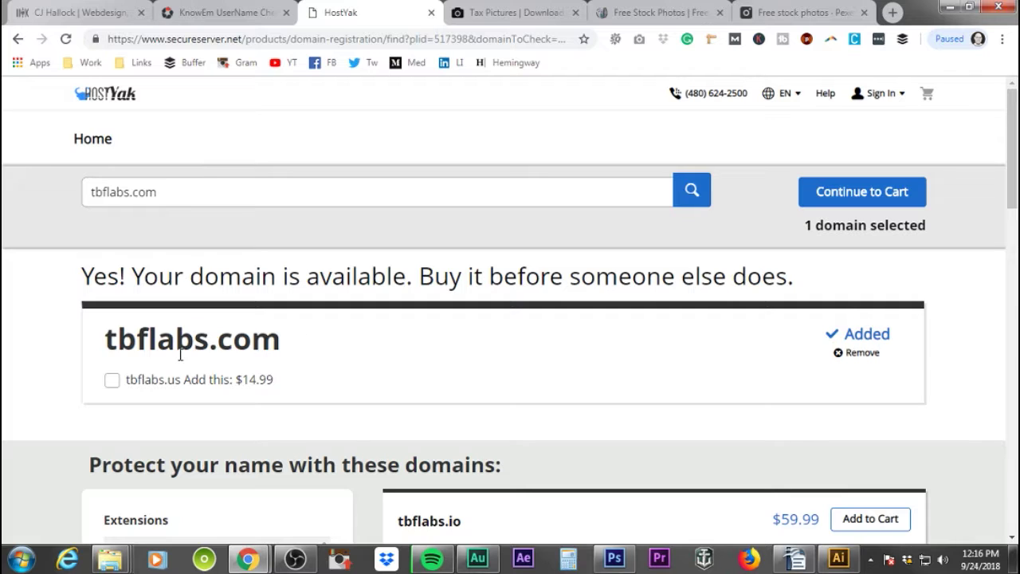
{"action": "left_click", "coordinate": [92, 95]}
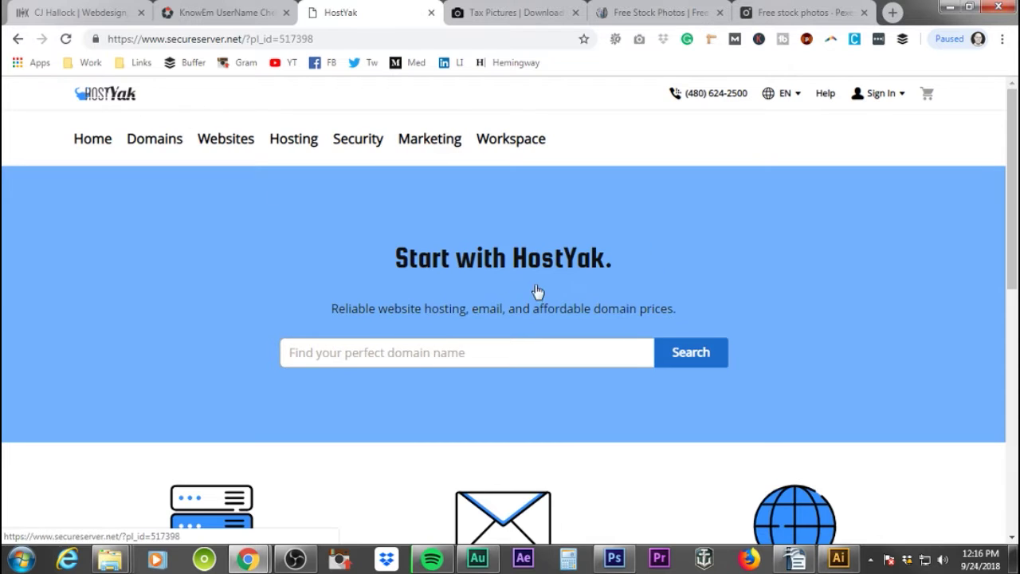
- Open Hosting > cPanel and scroll through the Starter, Economy, Deluxe and Ultimate plan cards
{"action": "scroll", "coordinate": [838, 323], "scroll_direction": "down", "scroll_amount": 2}
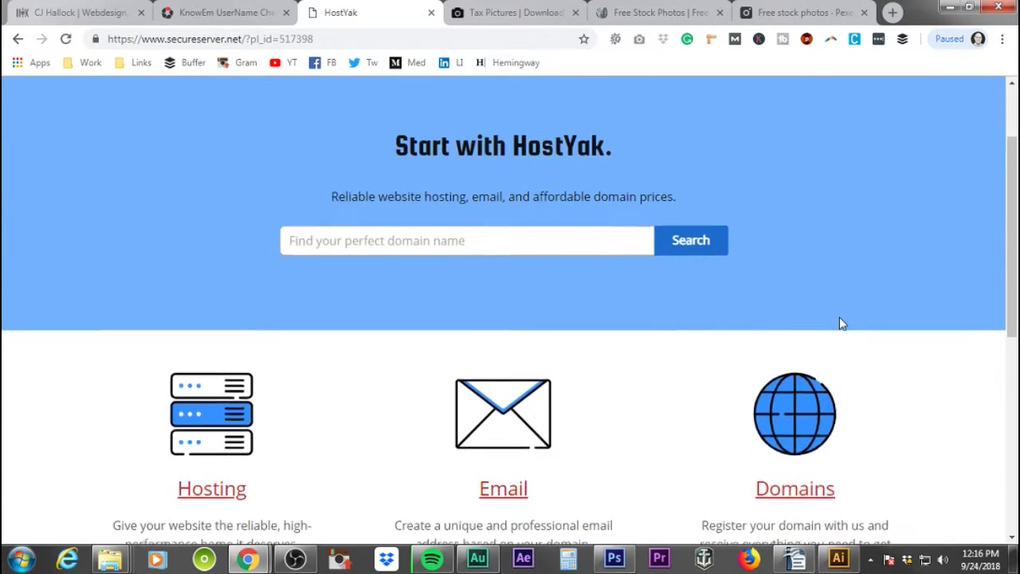
{"action": "scroll", "coordinate": [837, 322], "scroll_direction": "up", "scroll_amount": 2}
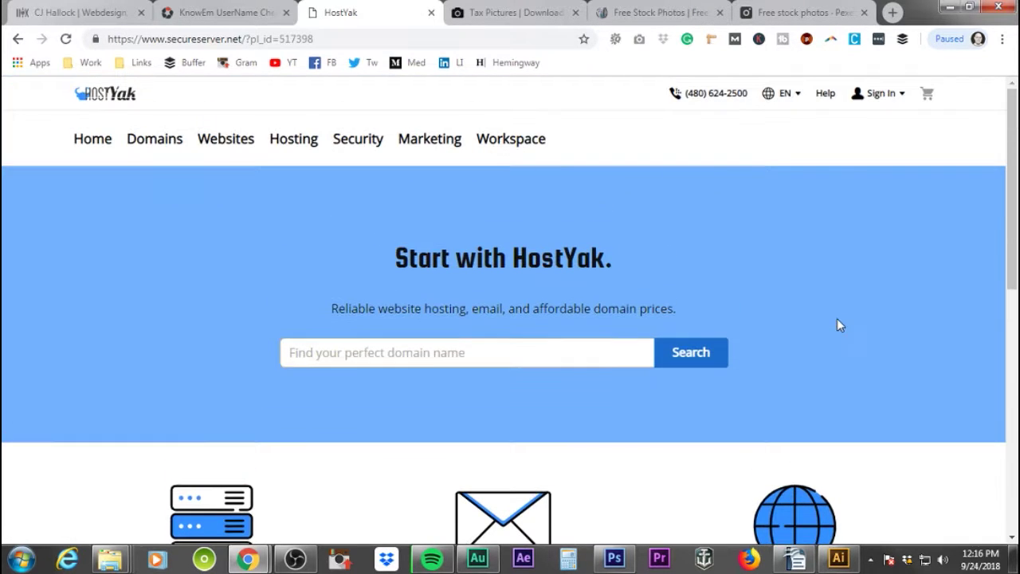
{"action": "left_click", "coordinate": [295, 143]}
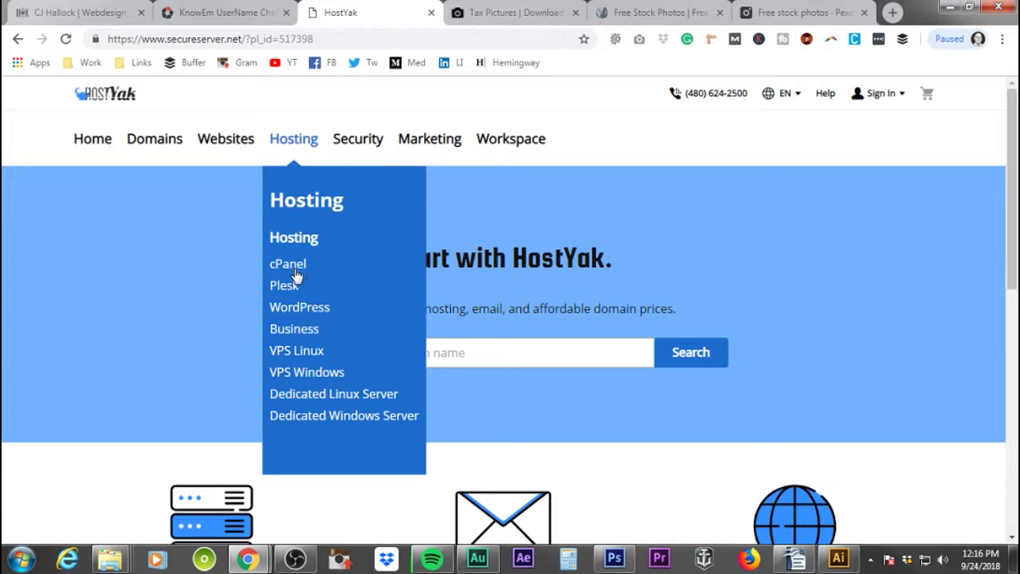
{"action": "left_click", "coordinate": [296, 275]}
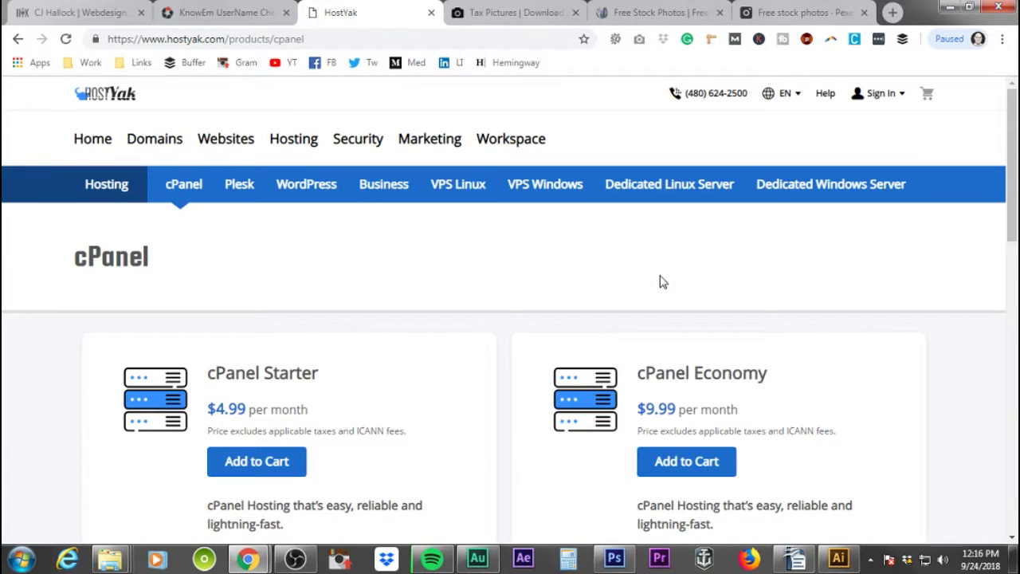
{"action": "scroll", "coordinate": [823, 301], "scroll_direction": "down", "scroll_amount": 2}
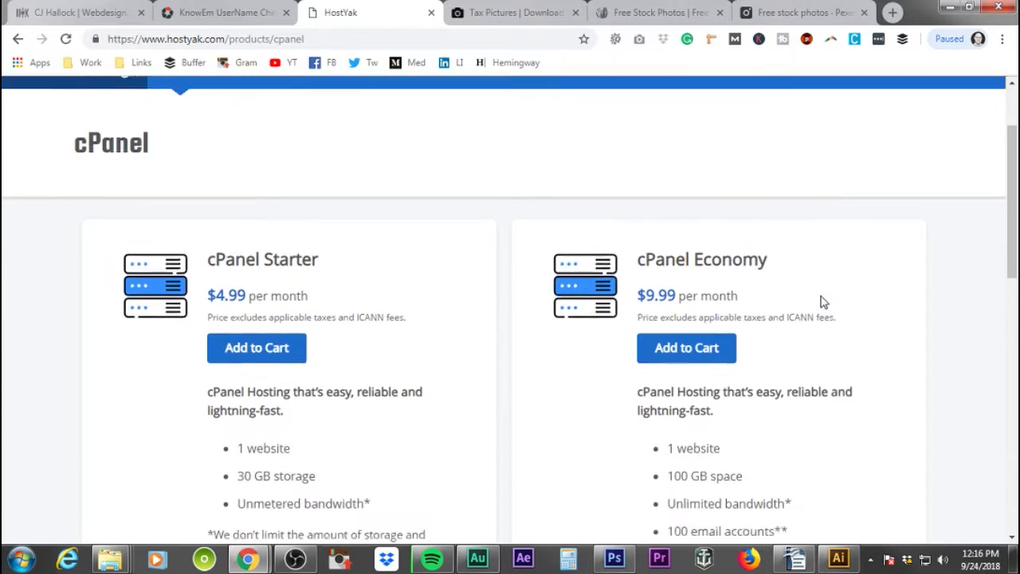
{"action": "scroll", "coordinate": [823, 301], "scroll_direction": "down", "scroll_amount": 4}
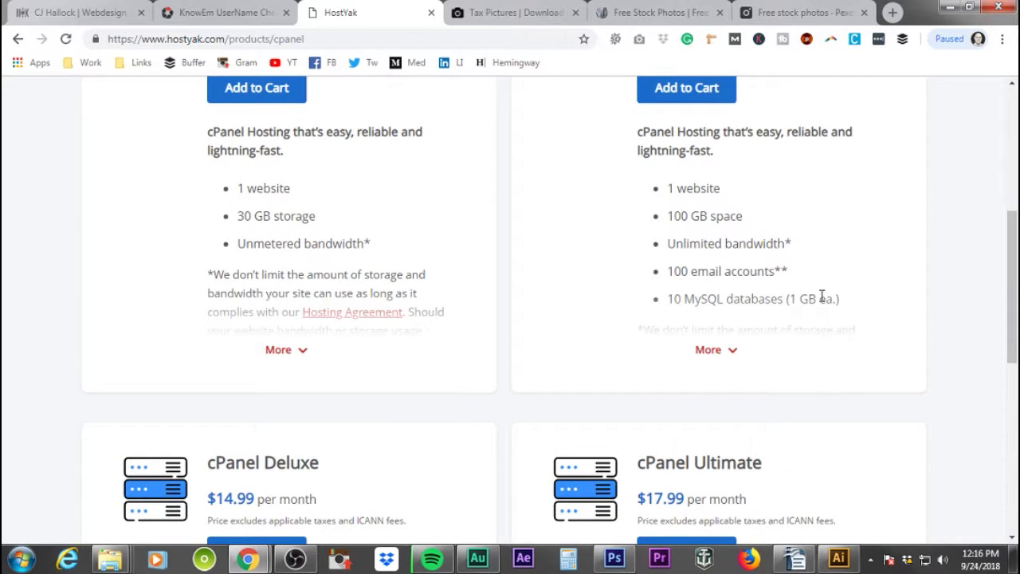
{"action": "scroll", "coordinate": [822, 296], "scroll_direction": "down", "scroll_amount": 6}
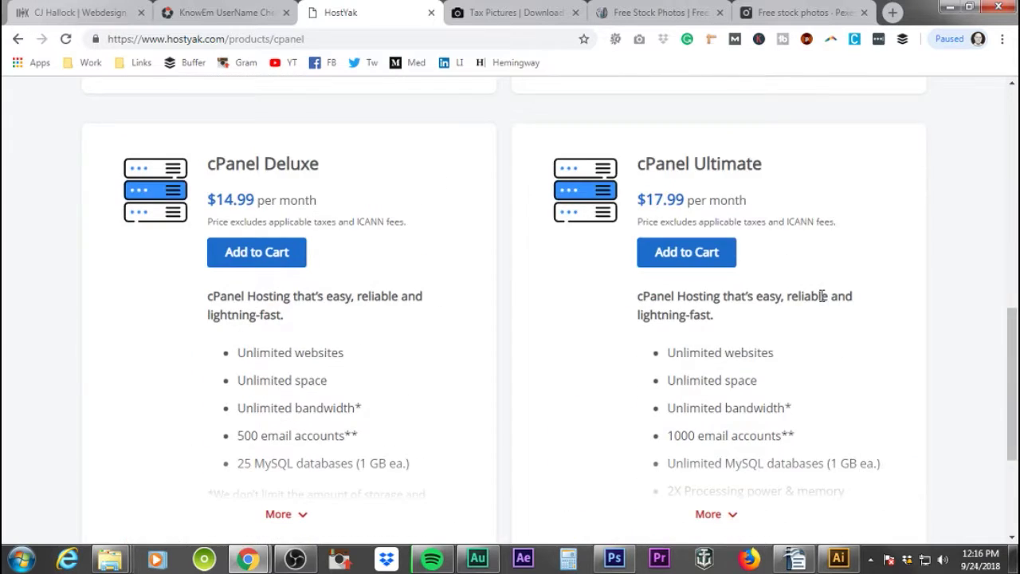
{"action": "scroll", "coordinate": [824, 301], "scroll_direction": "up", "scroll_amount": 3}
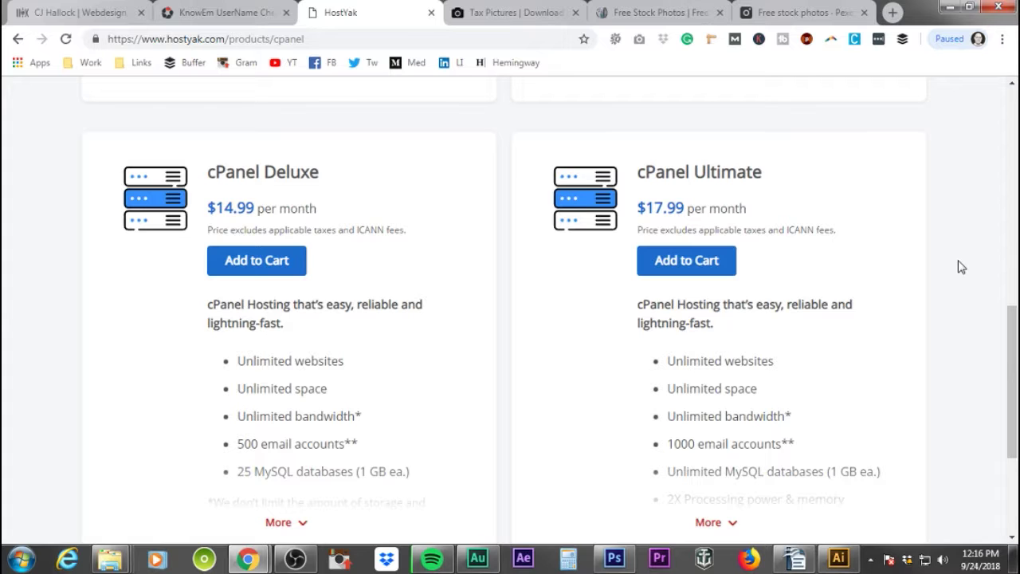
{"action": "scroll", "coordinate": [742, 444], "scroll_direction": "down", "scroll_amount": 2}
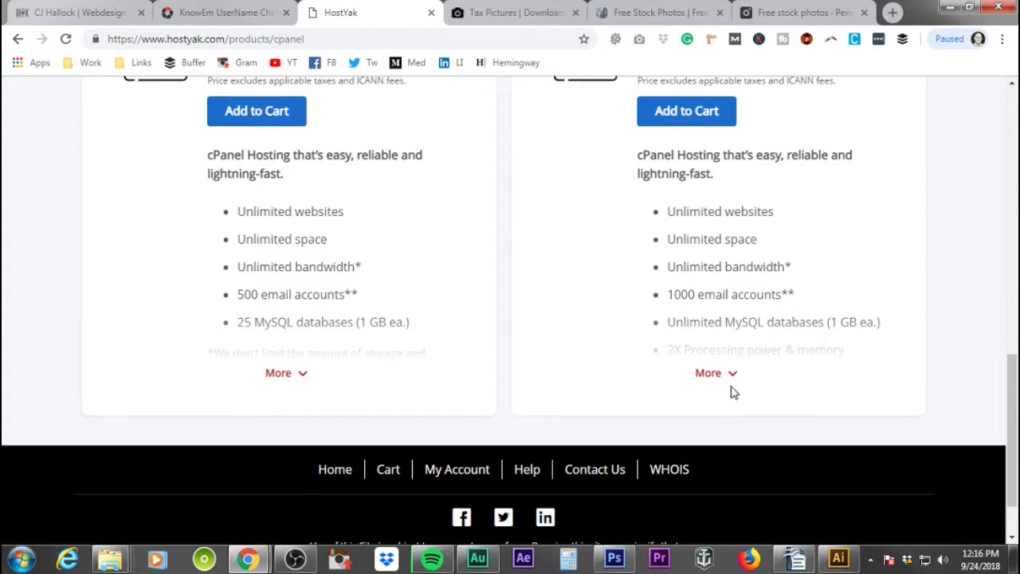
{"action": "left_click", "coordinate": [732, 375]}
{"action": "scroll", "coordinate": [591, 361], "scroll_direction": "down", "scroll_amount": 3}
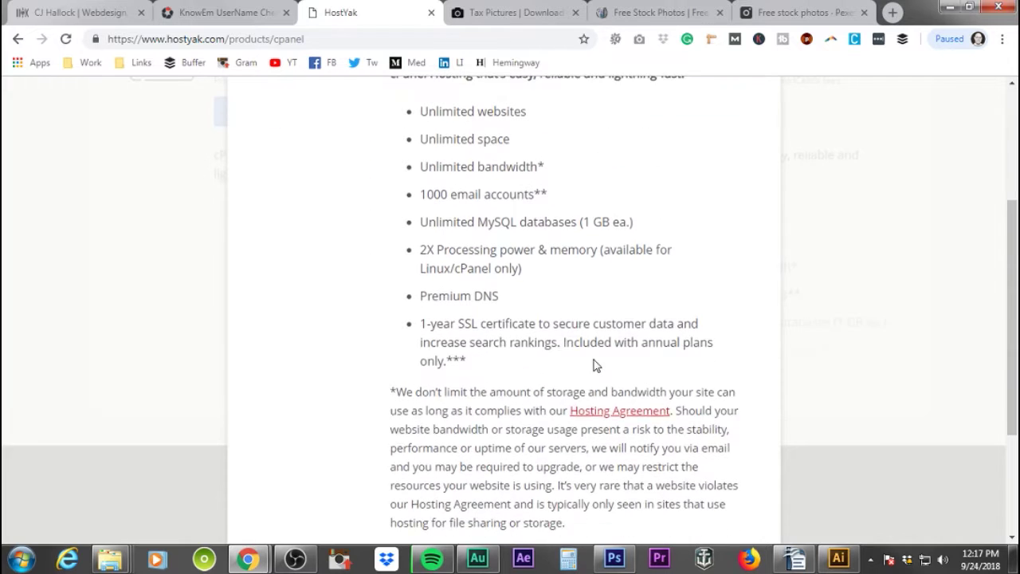
{"action": "left_click_drag", "start_coordinate": [422, 323], "coordinate": [514, 364]}
{"action": "scroll", "coordinate": [618, 399], "scroll_direction": "up", "scroll_amount": 3}
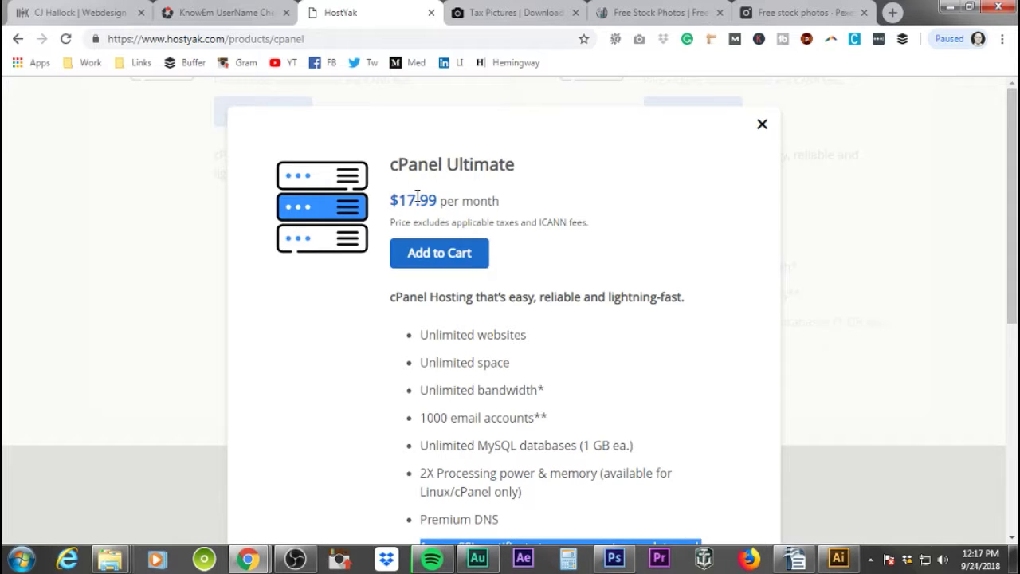
{"action": "scroll", "coordinate": [518, 399], "scroll_direction": "down", "scroll_amount": 2}
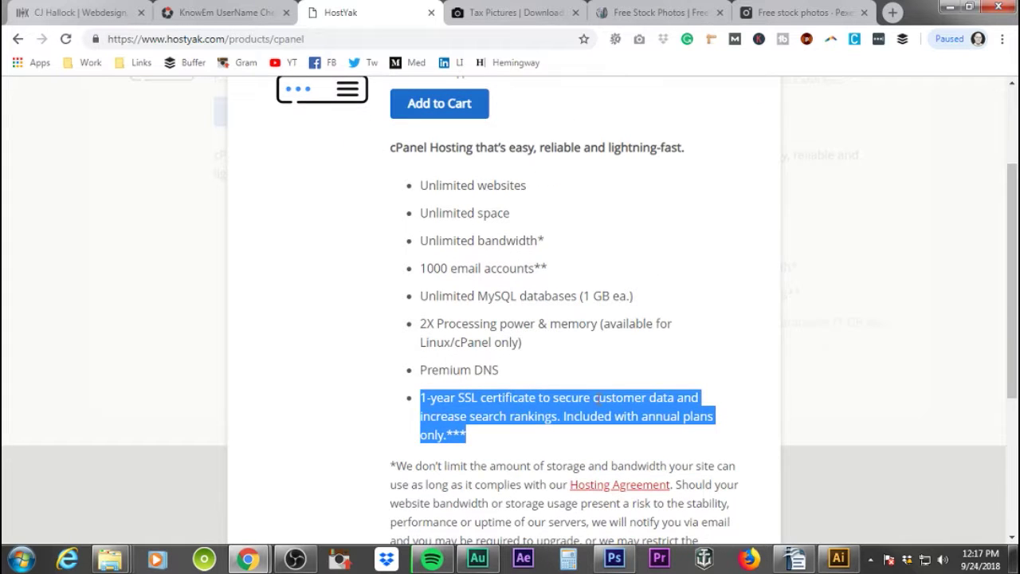
{"action": "scroll", "coordinate": [581, 363], "scroll_direction": "up", "scroll_amount": 2}
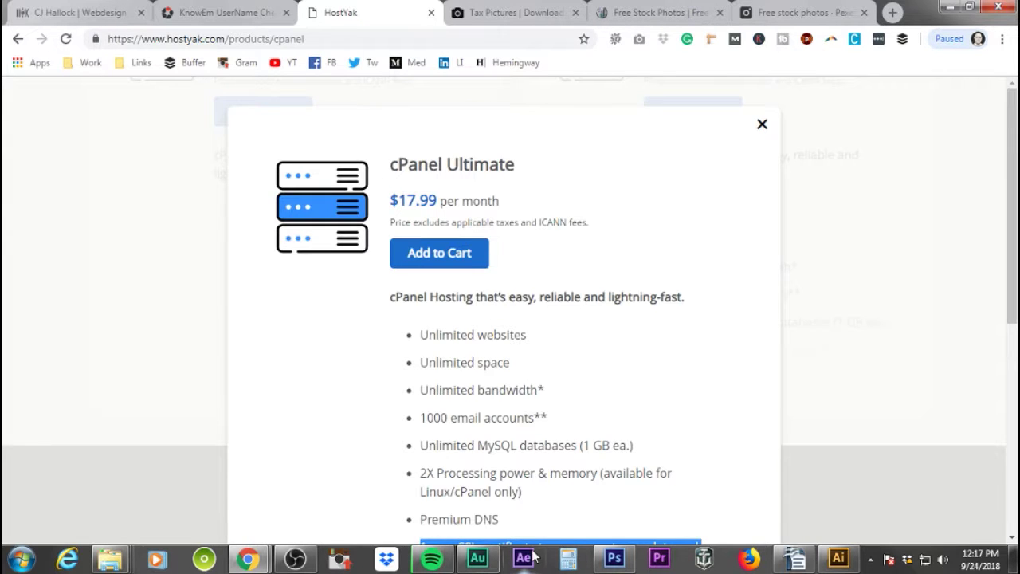
{"action": "scroll", "coordinate": [601, 388], "scroll_direction": "down", "scroll_amount": 2}
{"action": "scroll", "coordinate": [595, 389], "scroll_direction": "up", "scroll_amount": 2}
- Close the cPanel Ultimate details and scroll the plan cards comparing monthly prices
{"action": "left_click", "coordinate": [762, 124]}
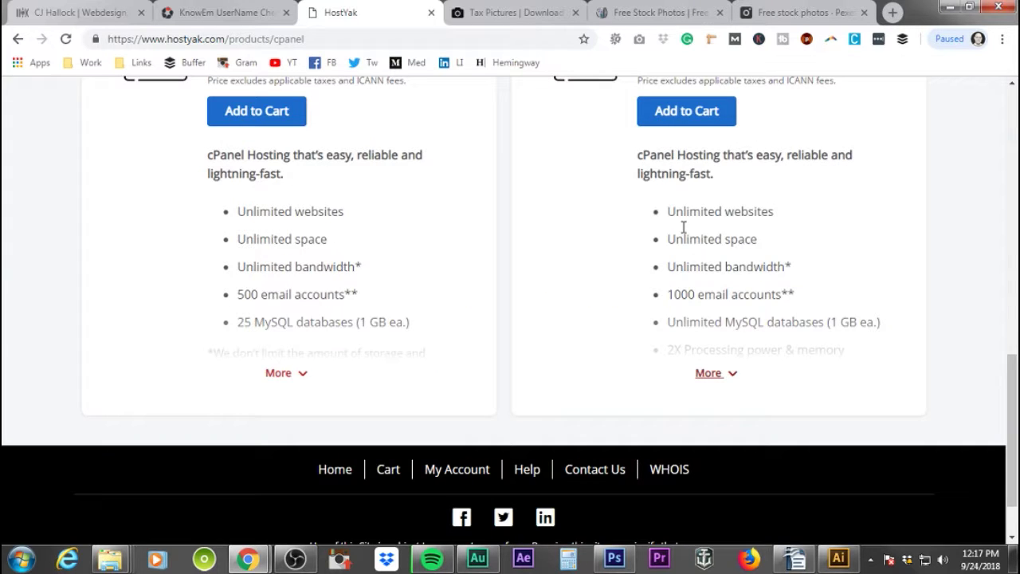
{"action": "scroll", "coordinate": [662, 247], "scroll_direction": "up", "scroll_amount": 3}
{"action": "scroll", "coordinate": [721, 359], "scroll_direction": "down", "scroll_amount": 2}
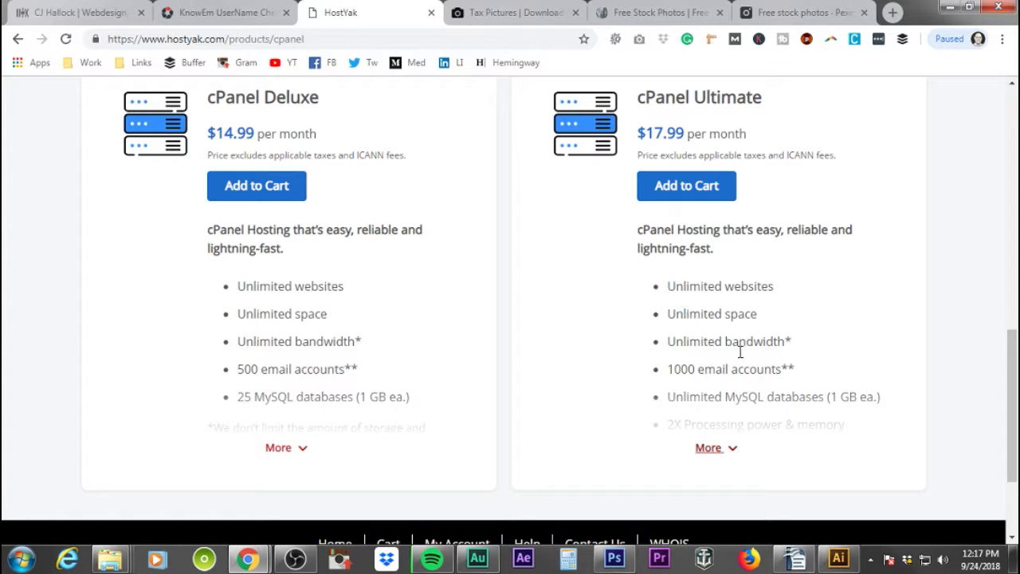
{"action": "scroll", "coordinate": [754, 390], "scroll_direction": "up", "scroll_amount": 1}
{"action": "scroll", "coordinate": [753, 390], "scroll_direction": "down", "scroll_amount": 3}
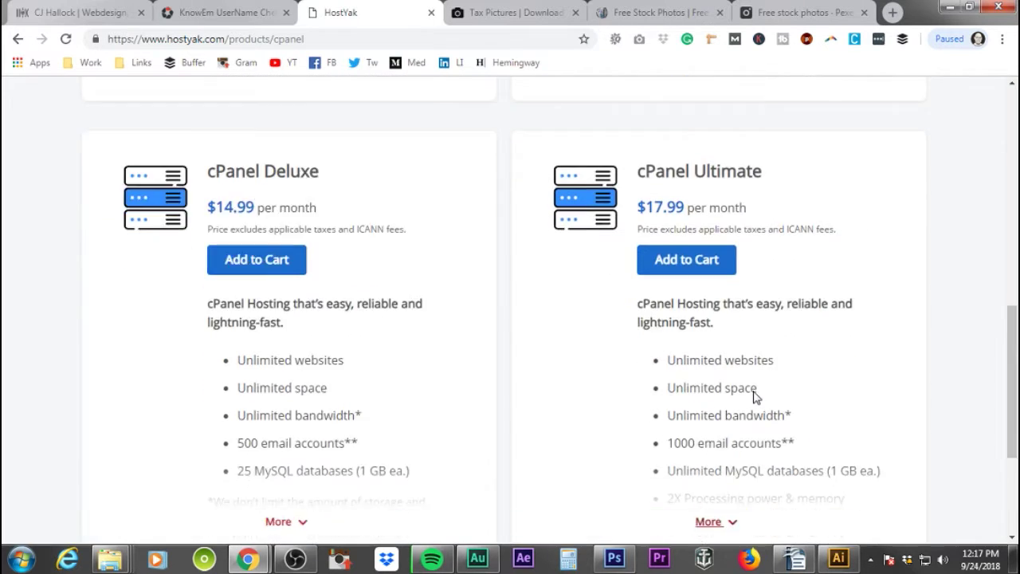
{"action": "scroll", "coordinate": [754, 394], "scroll_direction": "up", "scroll_amount": 3}
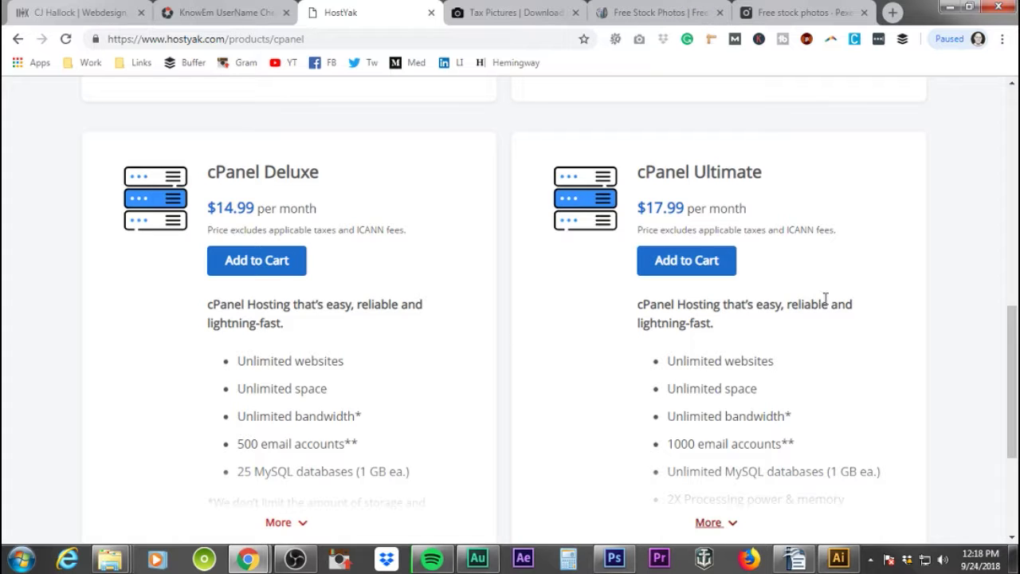
{"action": "scroll", "coordinate": [788, 372], "scroll_direction": "up", "scroll_amount": 7}
{"action": "scroll", "coordinate": [797, 366], "scroll_direction": "up", "scroll_amount": 1}
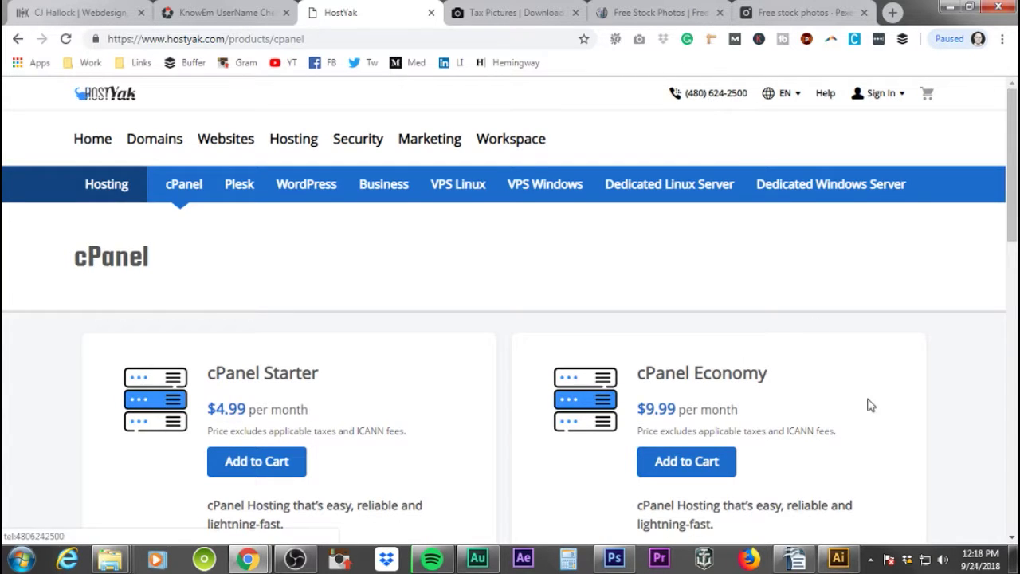
{"action": "scroll", "coordinate": [867, 405], "scroll_direction": "down", "scroll_amount": 9}
{"action": "scroll", "coordinate": [871, 407], "scroll_direction": "up", "scroll_amount": 2}
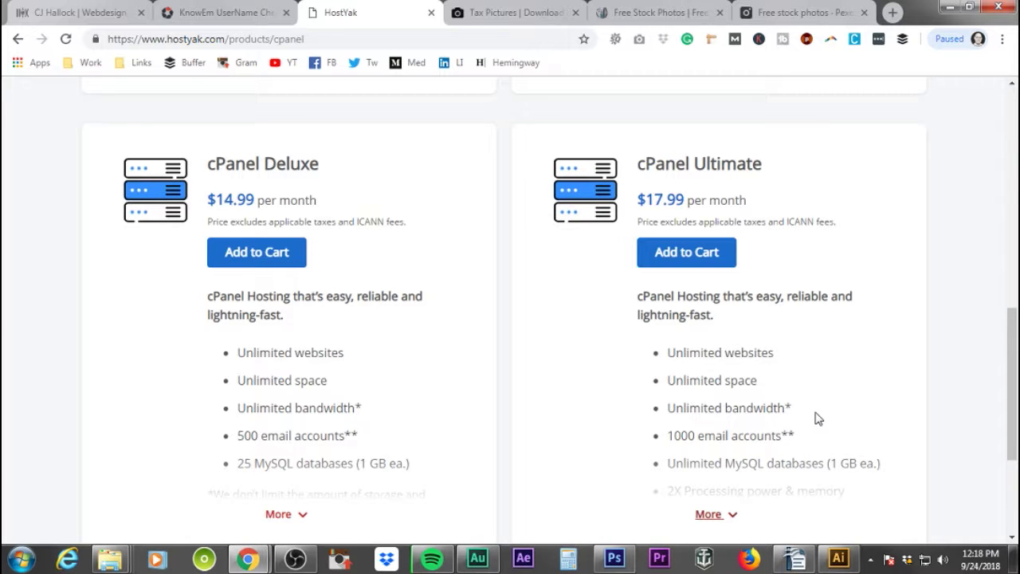
{"action": "scroll", "coordinate": [761, 374], "scroll_direction": "up", "scroll_amount": 7}
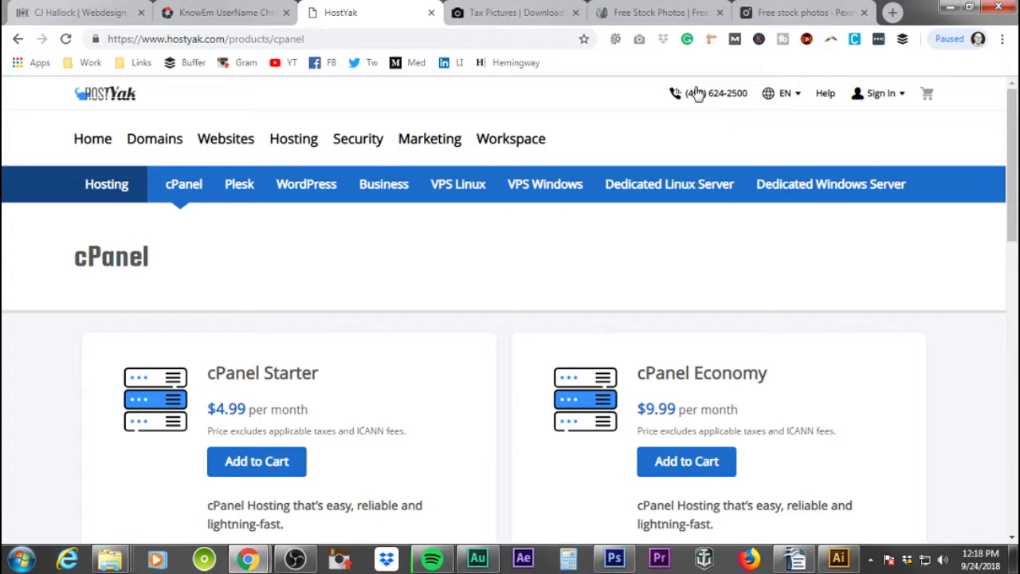
{"action": "scroll", "coordinate": [825, 379], "scroll_direction": "down", "scroll_amount": 8}
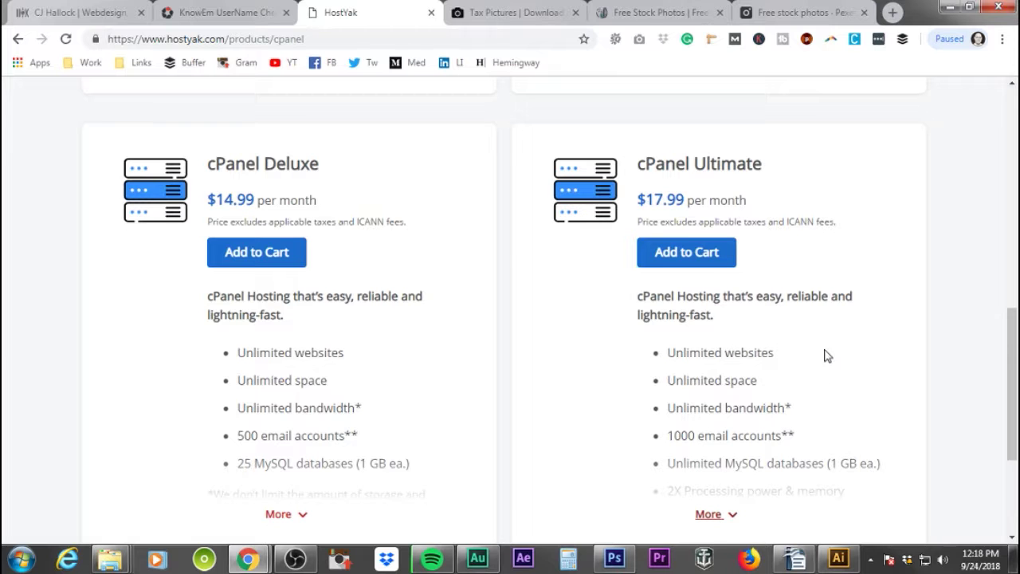
{"action": "scroll", "coordinate": [829, 369], "scroll_direction": "down", "scroll_amount": 2}
{"action": "scroll", "coordinate": [825, 369], "scroll_direction": "up", "scroll_amount": 2}
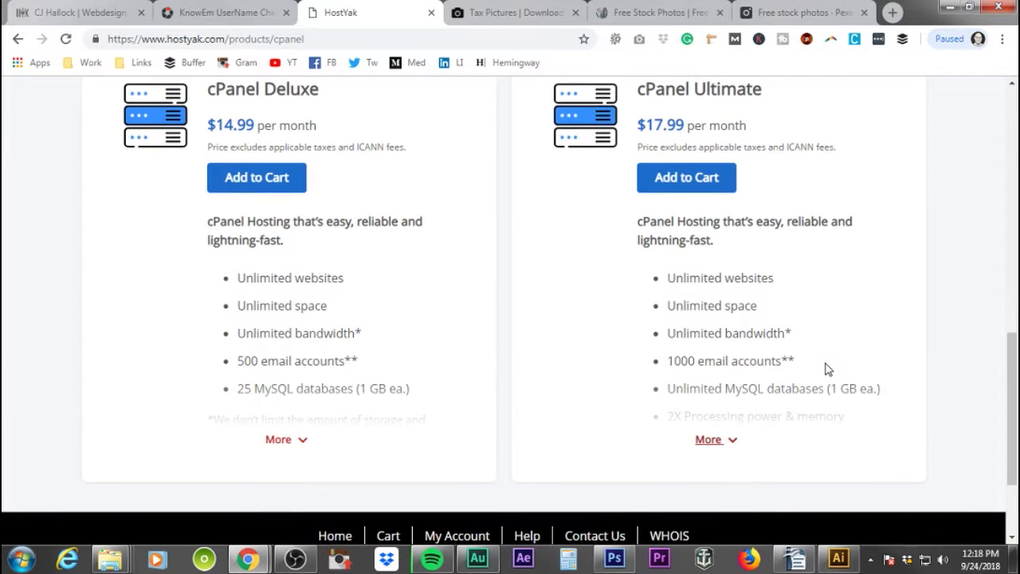
{"action": "scroll", "coordinate": [825, 364], "scroll_direction": "down", "scroll_amount": 1}
- Add cPanel Ultimate to the cart and review the $203.88 total with free Standard SSL
{"action": "left_click", "coordinate": [704, 180]}
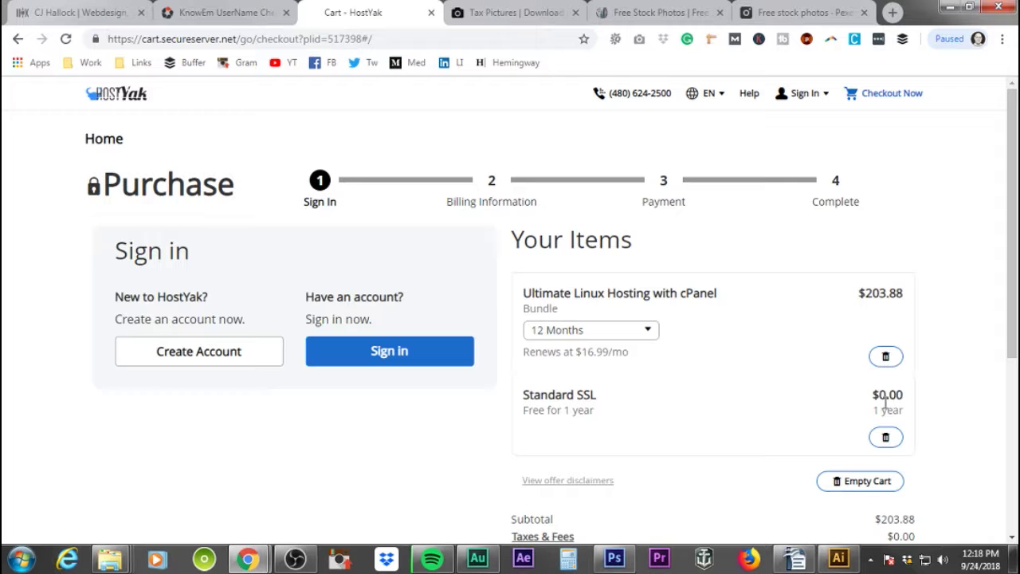
{"action": "scroll", "coordinate": [724, 405], "scroll_direction": "down", "scroll_amount": 3}
{"action": "scroll", "coordinate": [725, 407], "scroll_direction": "up", "scroll_amount": 2}
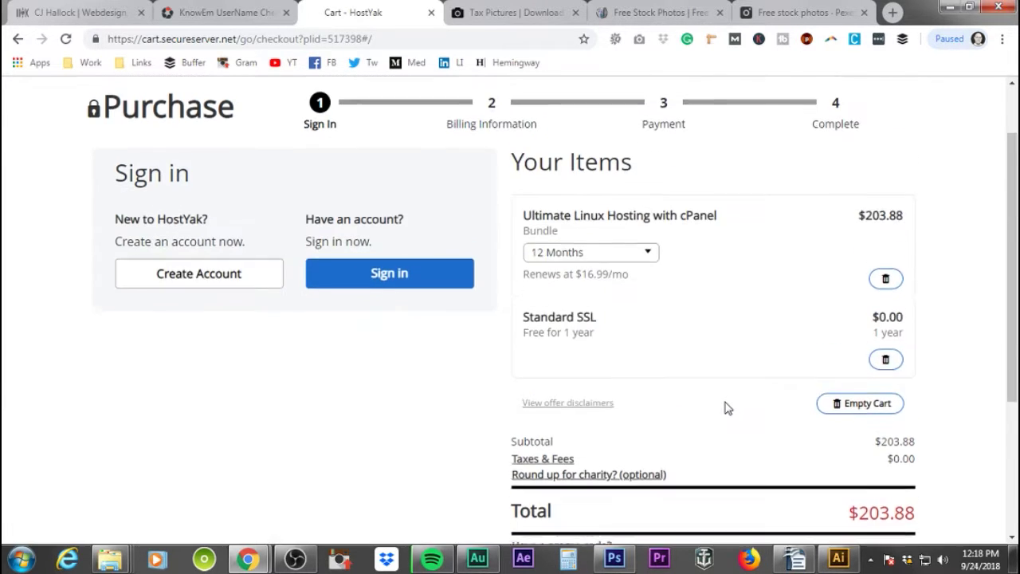
{"action": "scroll", "coordinate": [726, 407], "scroll_direction": "up", "scroll_amount": 1}
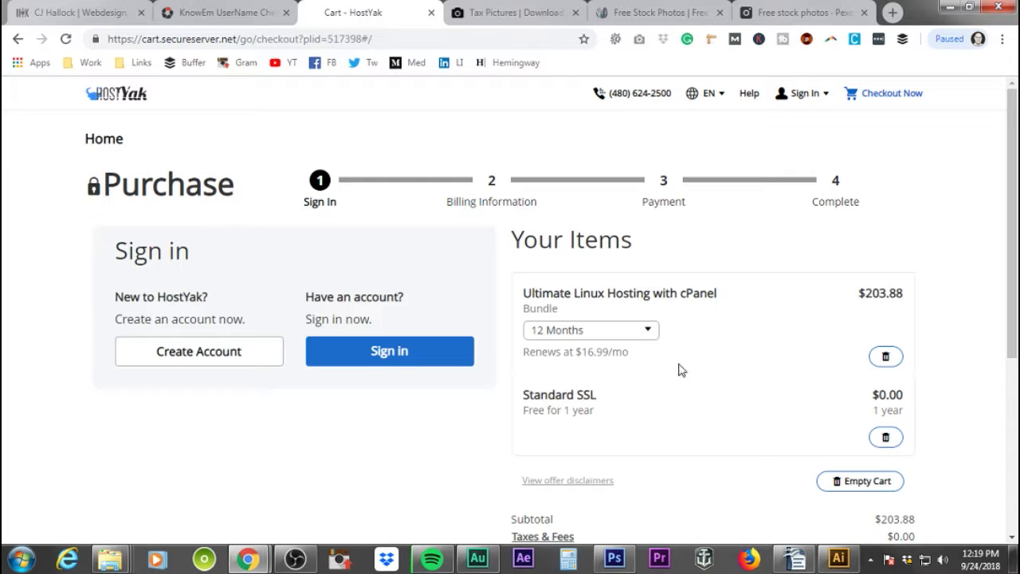
- Set the Ultimate Linux Hosting term to 1 Month, making the total $17.99
{"action": "left_click", "coordinate": [647, 334]}
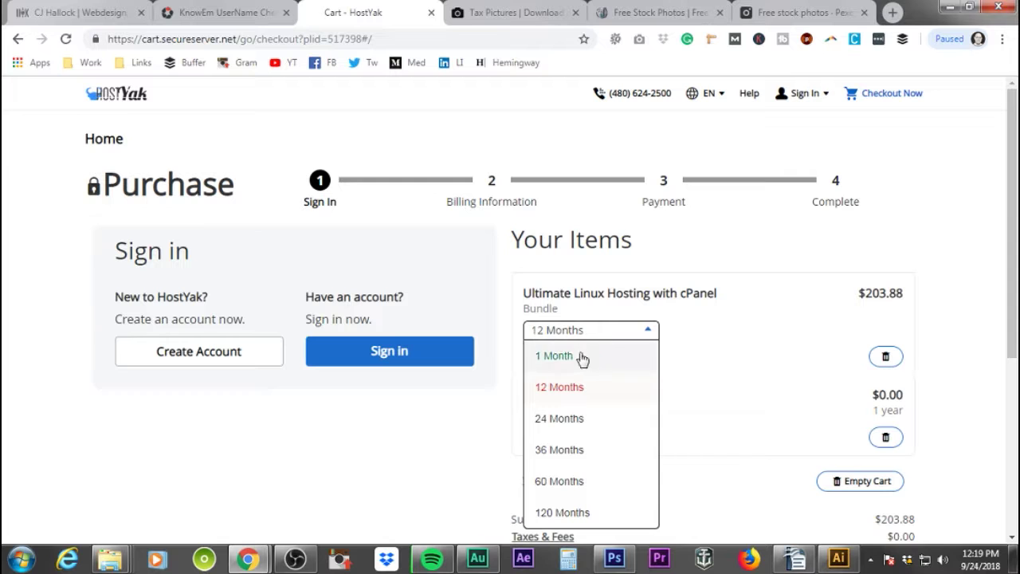
{"action": "left_click", "coordinate": [556, 356]}
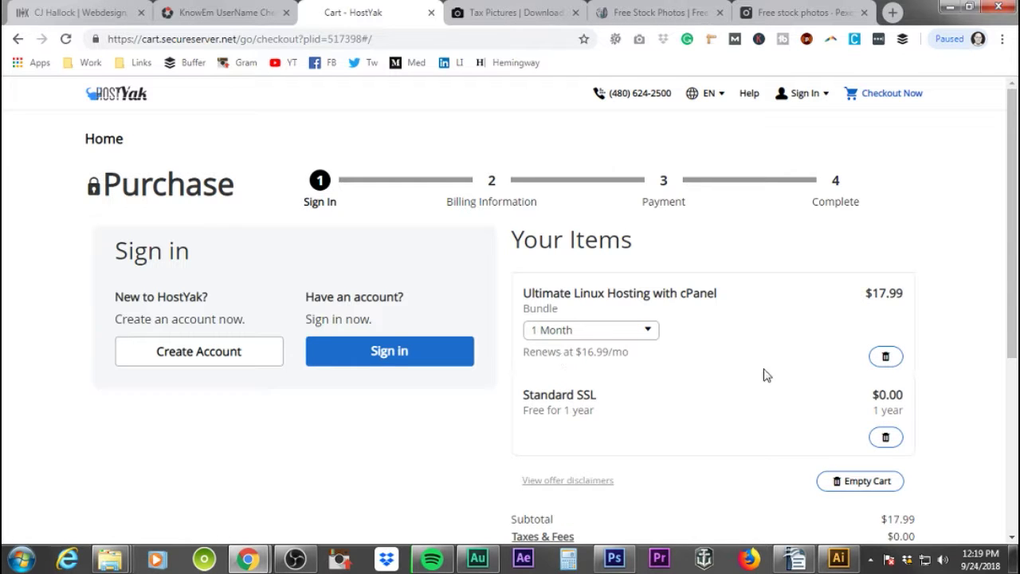
{"action": "scroll", "coordinate": [763, 370], "scroll_direction": "down", "scroll_amount": 3}
{"action": "scroll", "coordinate": [763, 370], "scroll_direction": "up", "scroll_amount": 2}
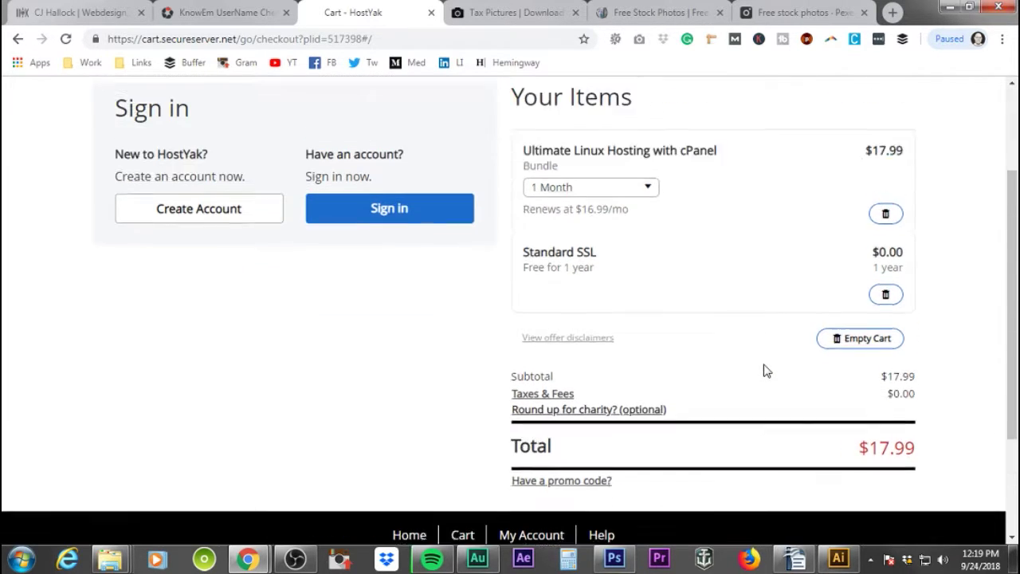
{"action": "scroll", "coordinate": [780, 407], "scroll_direction": "down", "scroll_amount": 2}
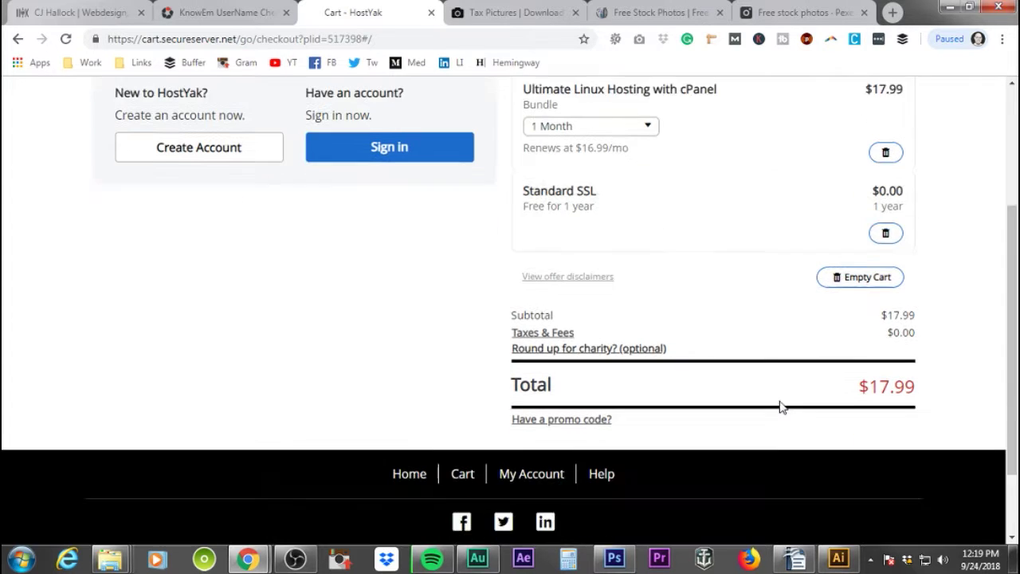
{"action": "scroll", "coordinate": [636, 322], "scroll_direction": "up", "scroll_amount": 1}
{"action": "scroll", "coordinate": [636, 322], "scroll_direction": "up", "scroll_amount": 3}
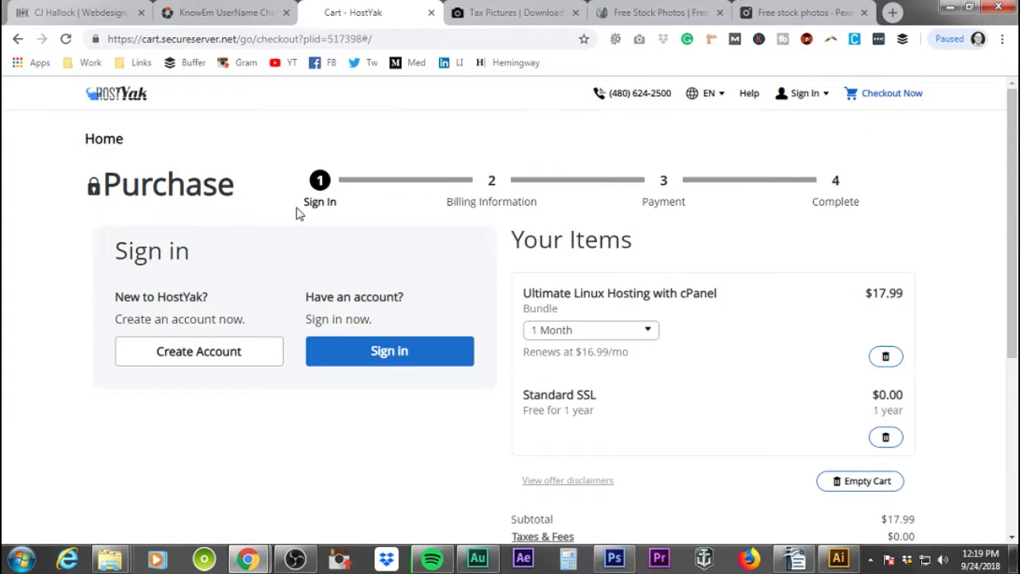
{"action": "scroll", "coordinate": [785, 349], "scroll_direction": "down", "scroll_amount": 4}
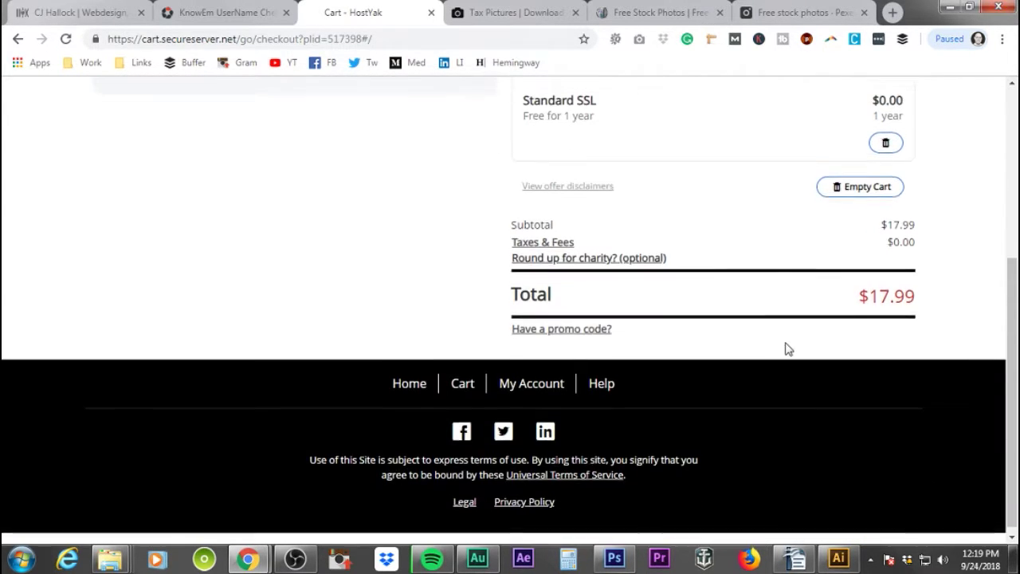
{"action": "scroll", "coordinate": [785, 349], "scroll_direction": "up", "scroll_amount": 3}
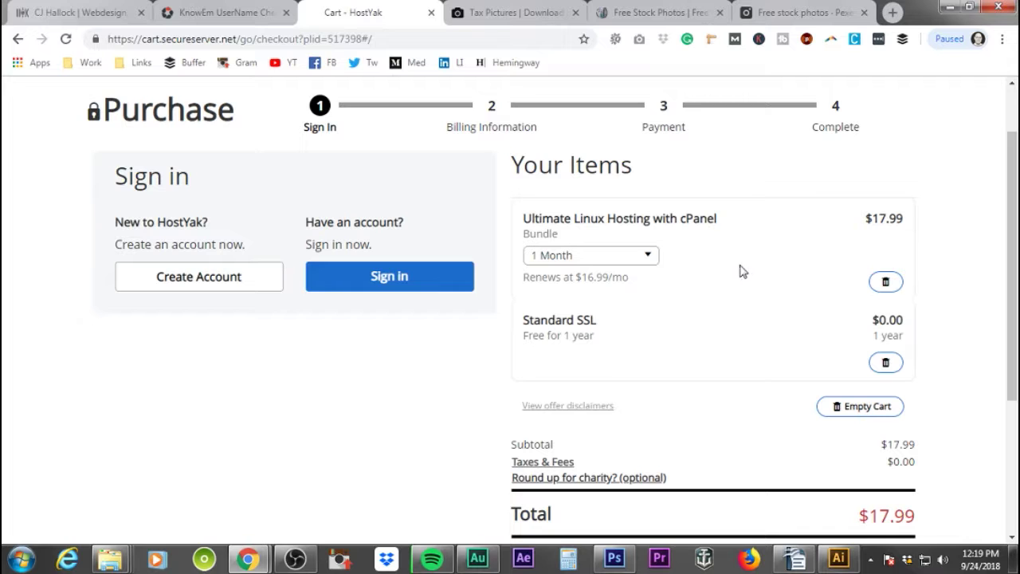
- Sign up for a new account with the account e-mail and save the login in the browser
{"action": "left_click", "coordinate": [209, 282]}
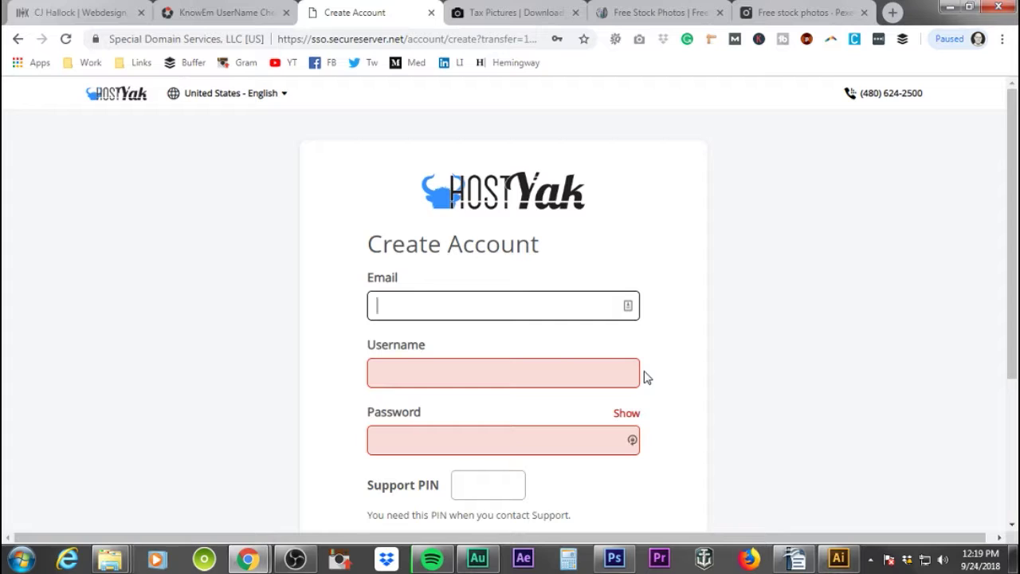
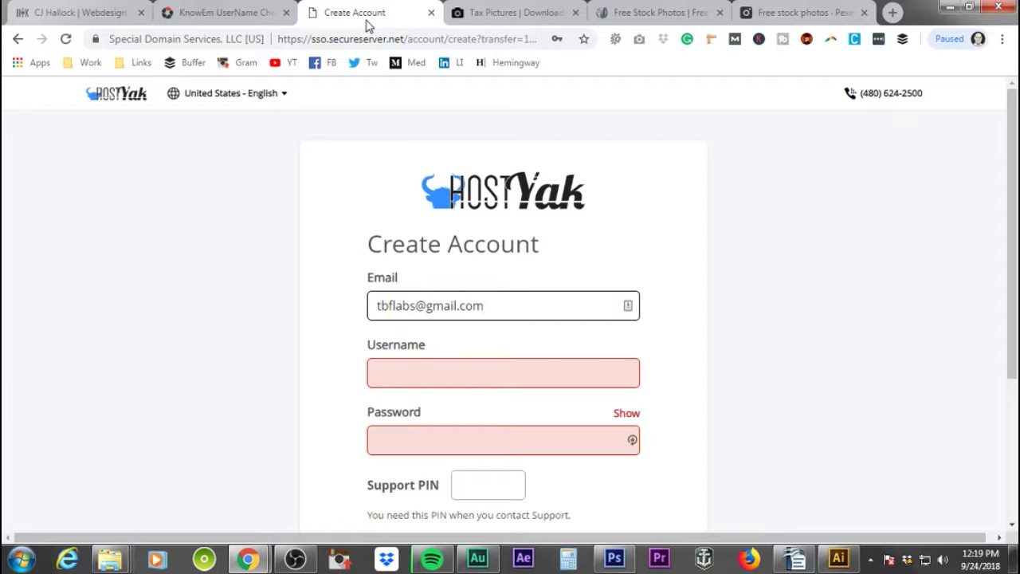
{"action": "key", "text": "ctrl+w"}
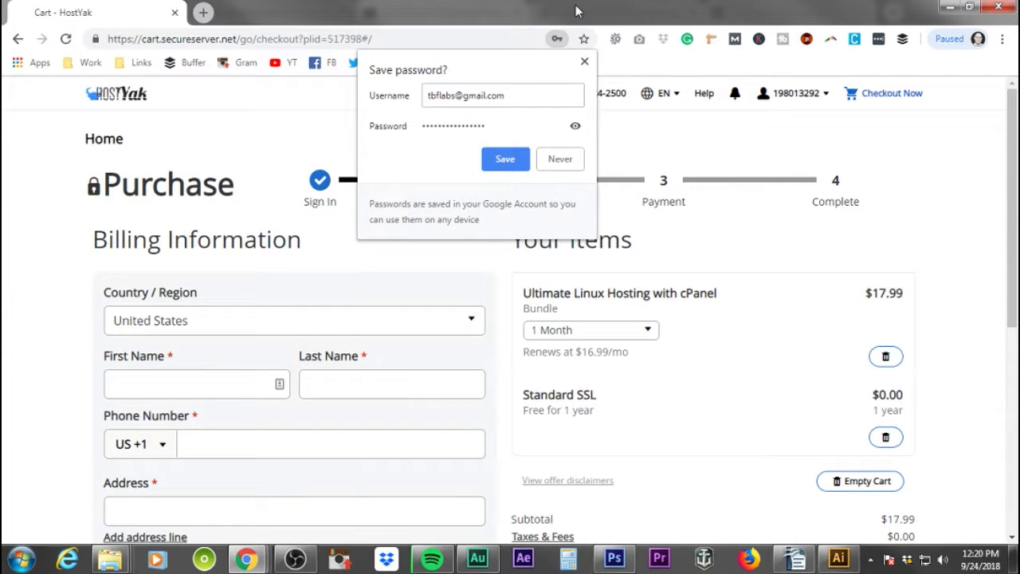
{"action": "left_click", "coordinate": [505, 160]}
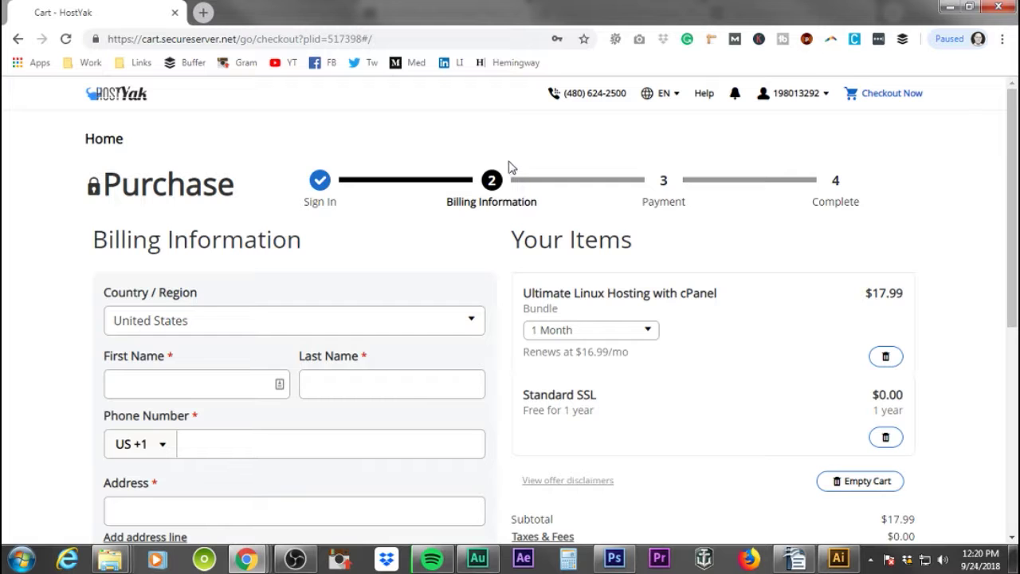
- Review the $17.99 cart and start the billing details at the First Name field
{"action": "scroll", "coordinate": [567, 239], "scroll_direction": "down", "scroll_amount": 3}
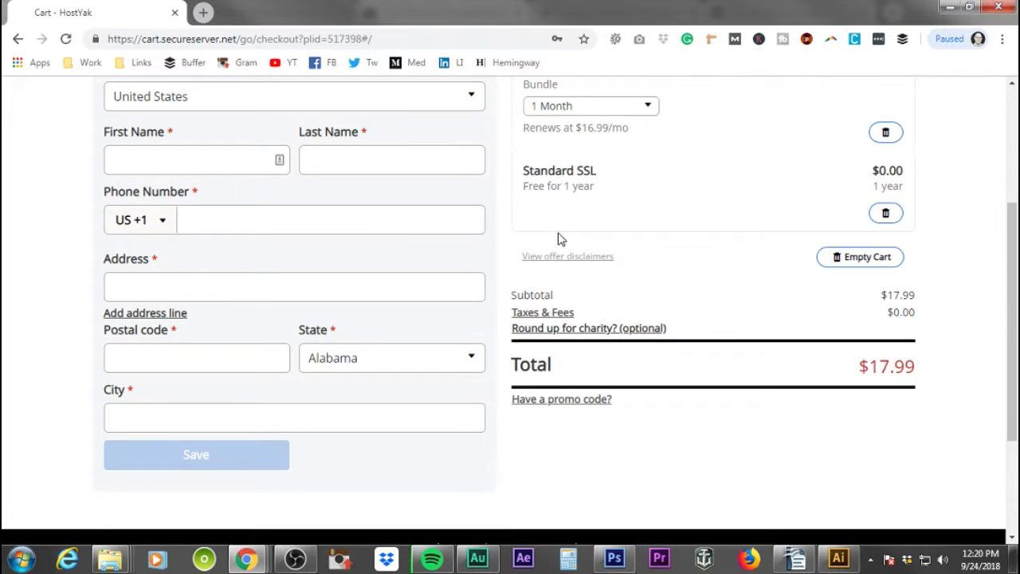
{"action": "scroll", "coordinate": [558, 237], "scroll_direction": "down", "scroll_amount": 2}
{"action": "scroll", "coordinate": [558, 235], "scroll_direction": "up", "scroll_amount": 5}
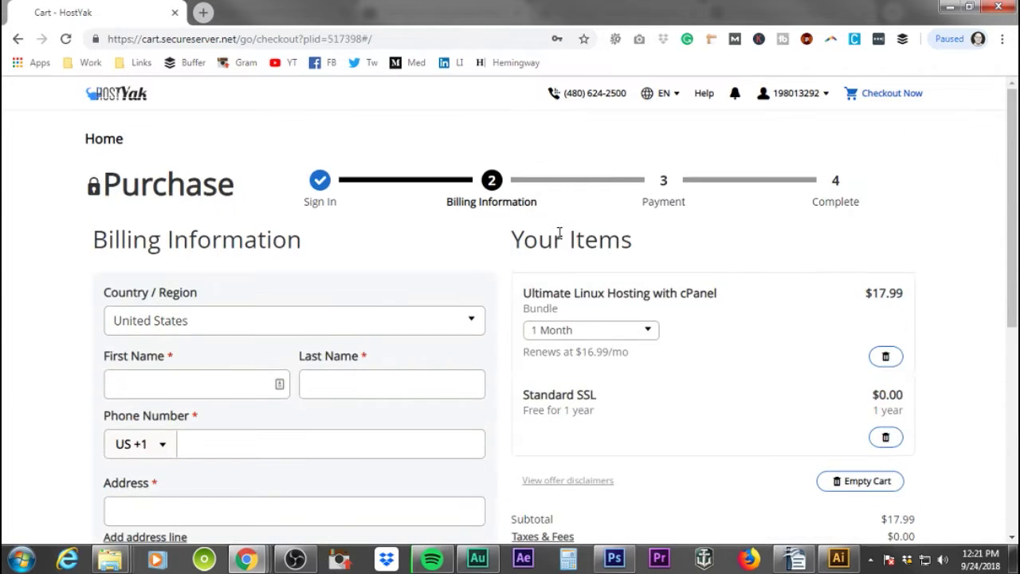
{"action": "scroll", "coordinate": [560, 233], "scroll_direction": "down", "scroll_amount": 2}
{"action": "left_click", "coordinate": [210, 234]}
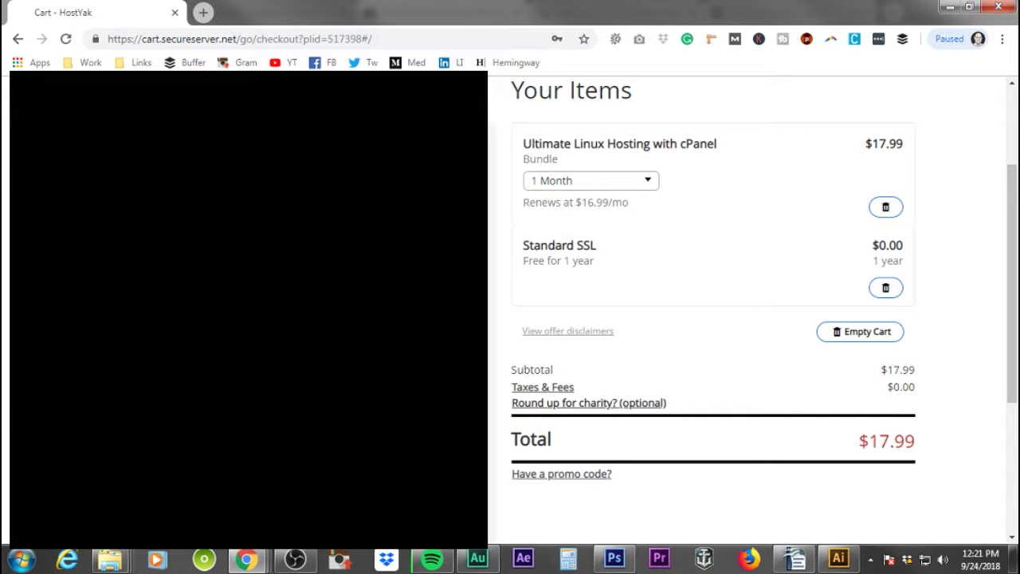
- Choose 2020 as the card expiry year in the payment form
{"action": "scroll", "coordinate": [749, 311], "scroll_direction": "down", "scroll_amount": 2}
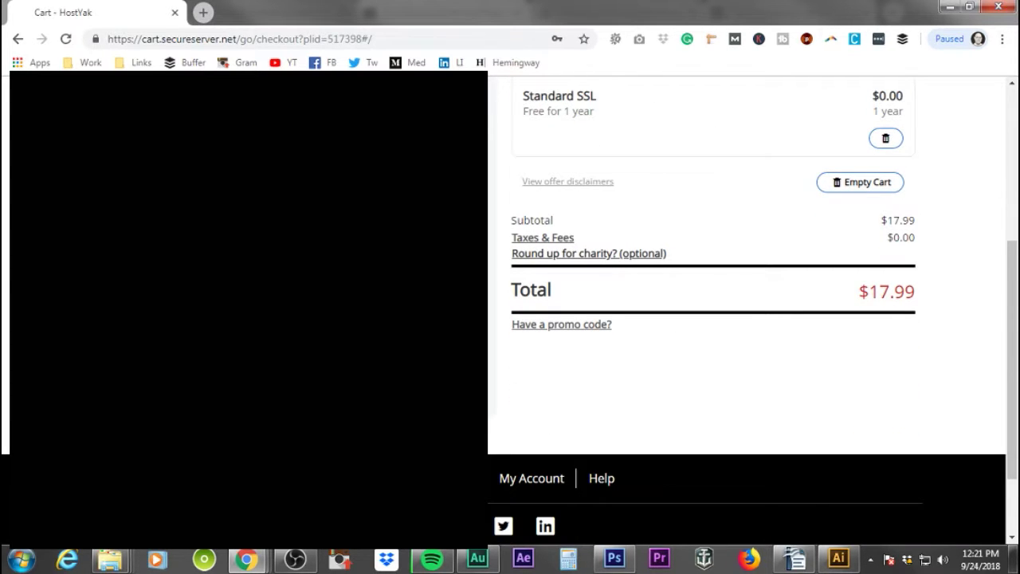
{"action": "scroll", "coordinate": [749, 311], "scroll_direction": "up", "scroll_amount": 1}
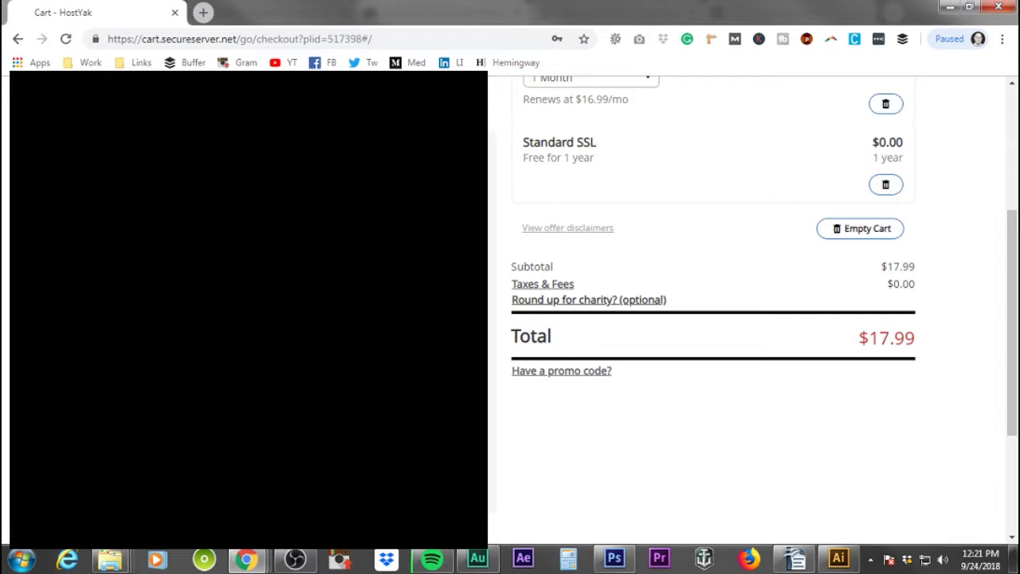
{"action": "scroll", "coordinate": [749, 310], "scroll_direction": "up", "scroll_amount": 1}
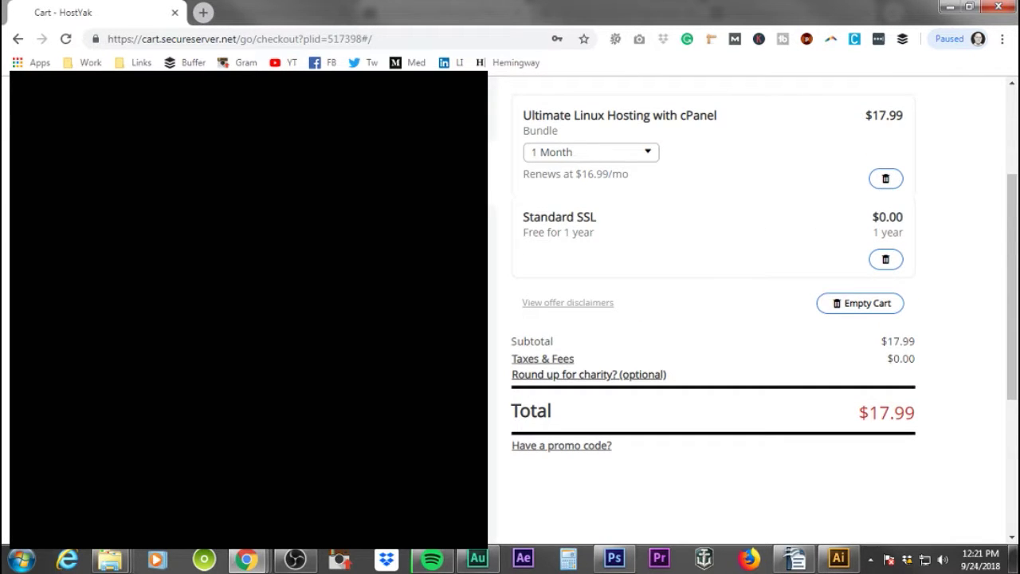
{"action": "scroll", "coordinate": [749, 311], "scroll_direction": "down", "scroll_amount": 1}
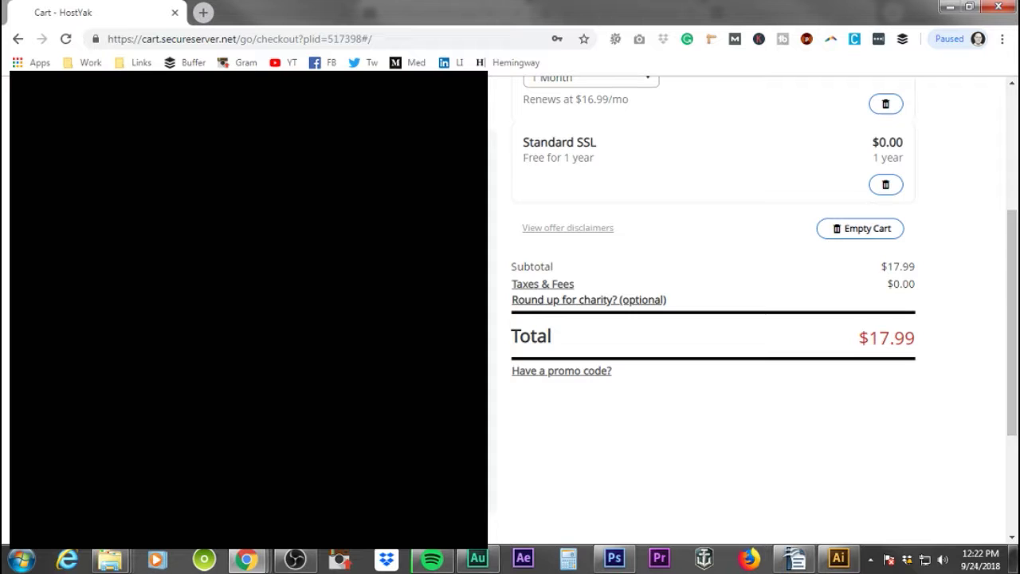
{"action": "key", "text": "alt+Down"}
{"action": "key", "text": "Down"}
{"action": "key", "text": "Down"}
{"action": "key", "text": "Return"}
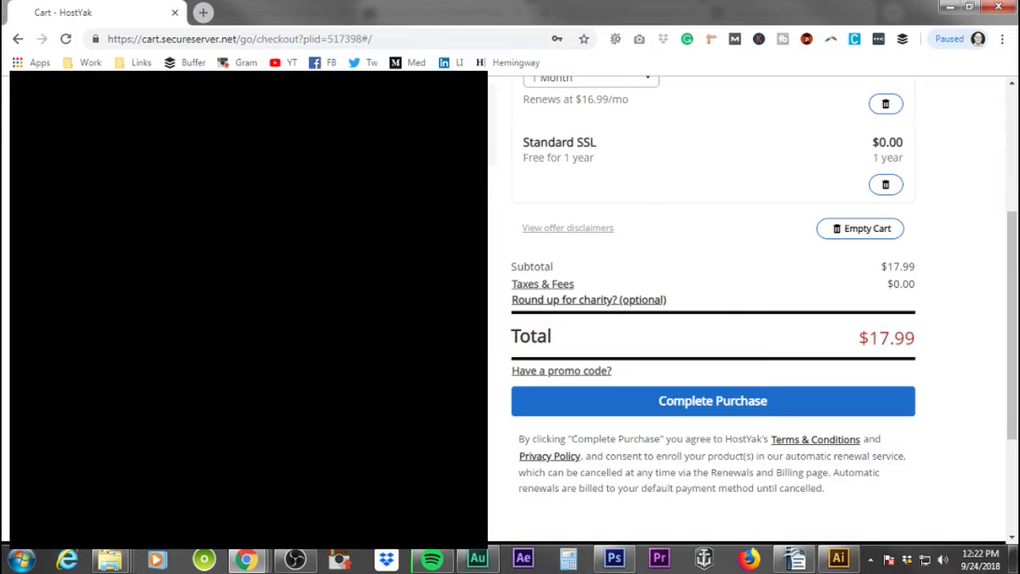
- Place the $17.99 order with Complete Purchase
{"action": "scroll", "coordinate": [718, 278], "scroll_direction": "up", "scroll_amount": 3}
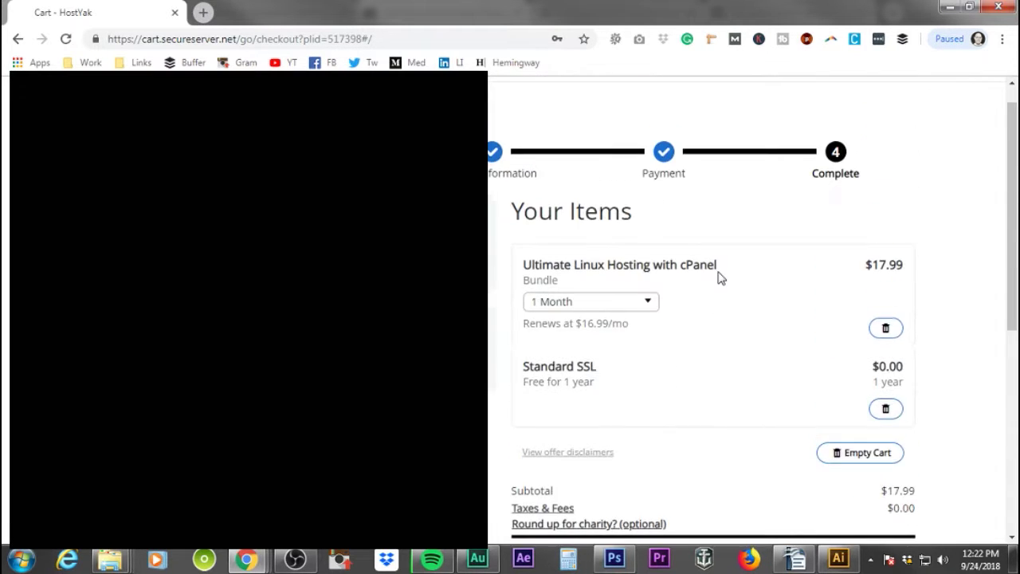
{"action": "scroll", "coordinate": [721, 280], "scroll_direction": "down", "scroll_amount": 5}
{"action": "left_click", "coordinate": [736, 253]}
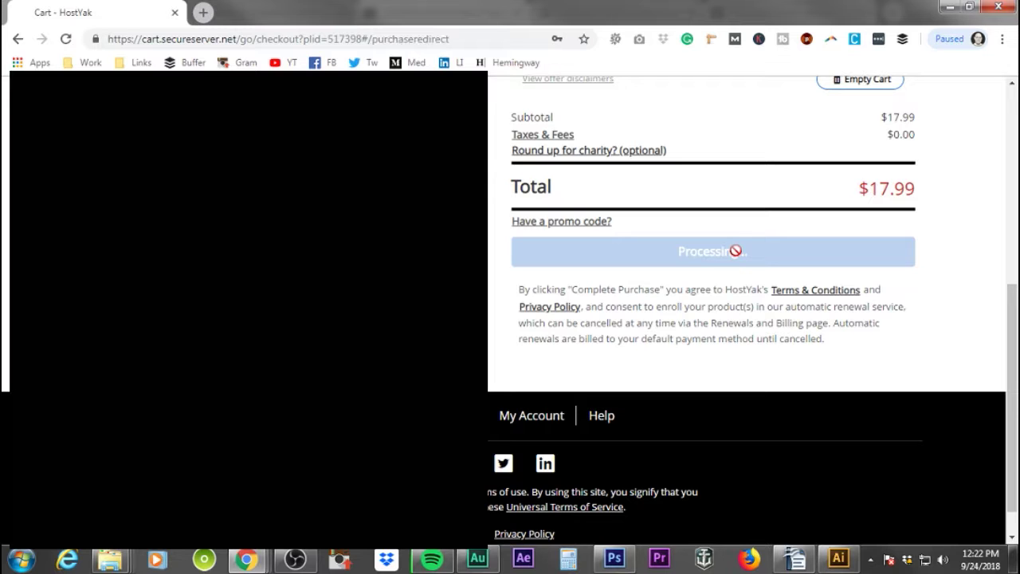
- Dismiss the thank-you for your order notice and go to the My Account products page
{"action": "scroll", "coordinate": [736, 250], "scroll_direction": "up", "scroll_amount": 2}
{"action": "scroll", "coordinate": [736, 252], "scroll_direction": "up", "scroll_amount": 2}
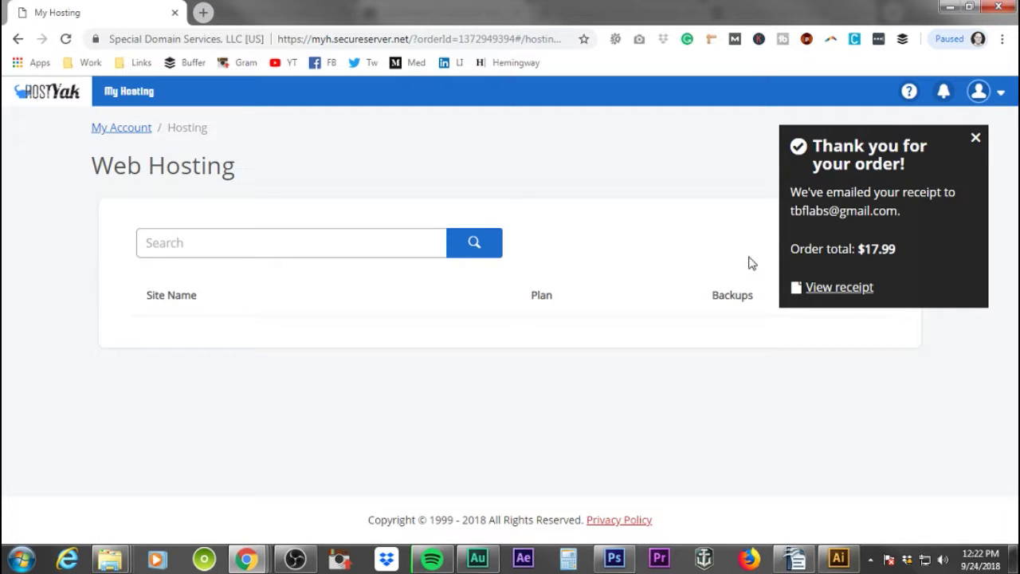
{"action": "left_click", "coordinate": [975, 138]}
{"action": "left_click", "coordinate": [119, 128]}
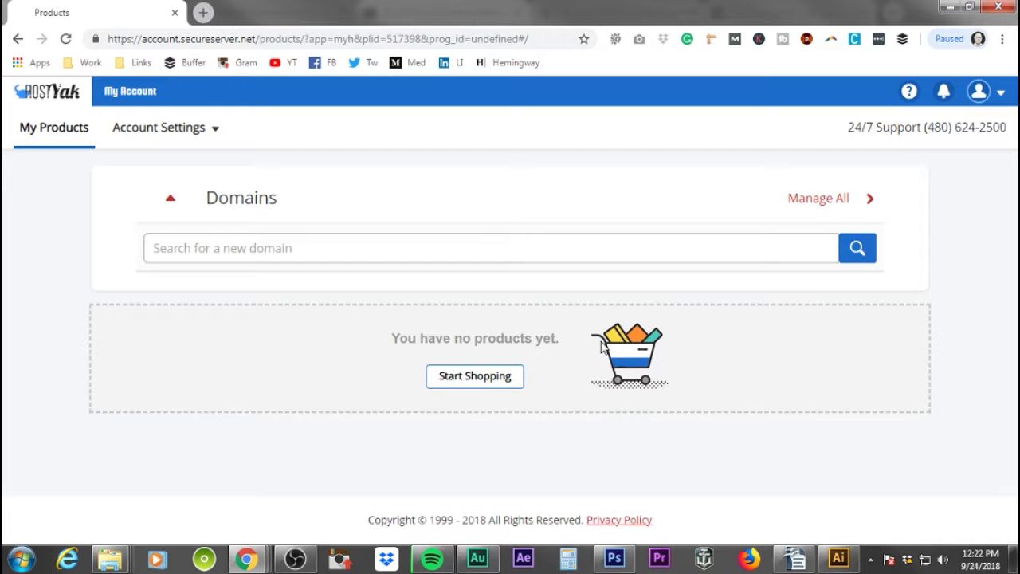
- Search for the new domain tbflabs.com from the Domains card on My Products
{"action": "left_click", "coordinate": [180, 133]}
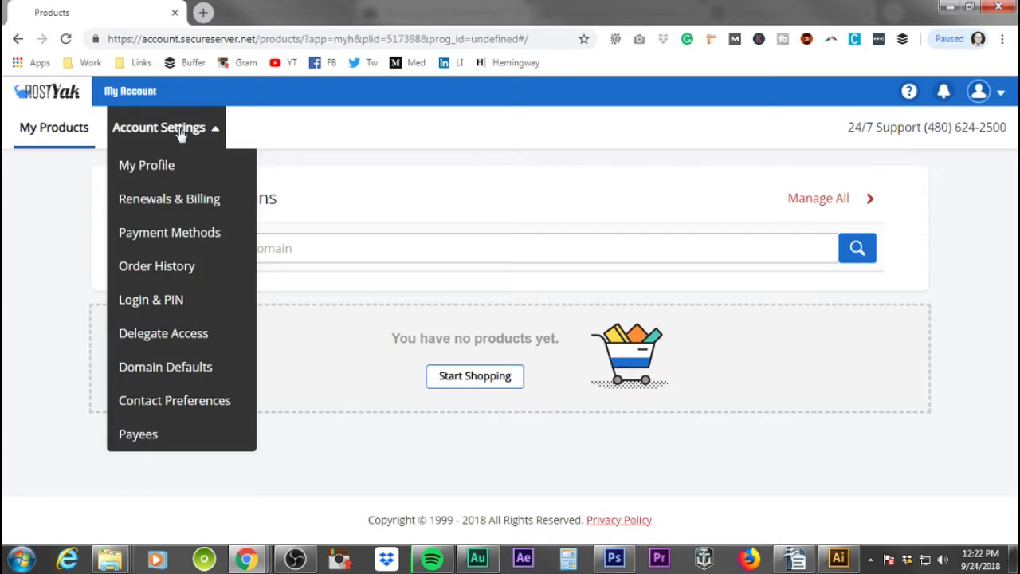
{"action": "left_click", "coordinate": [480, 189]}
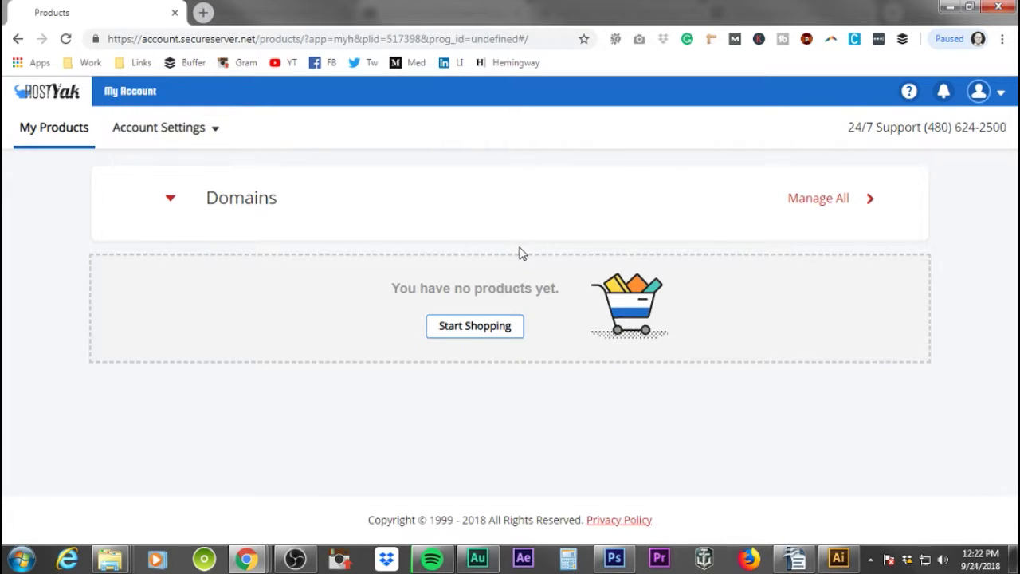
{"action": "left_click", "coordinate": [261, 205]}
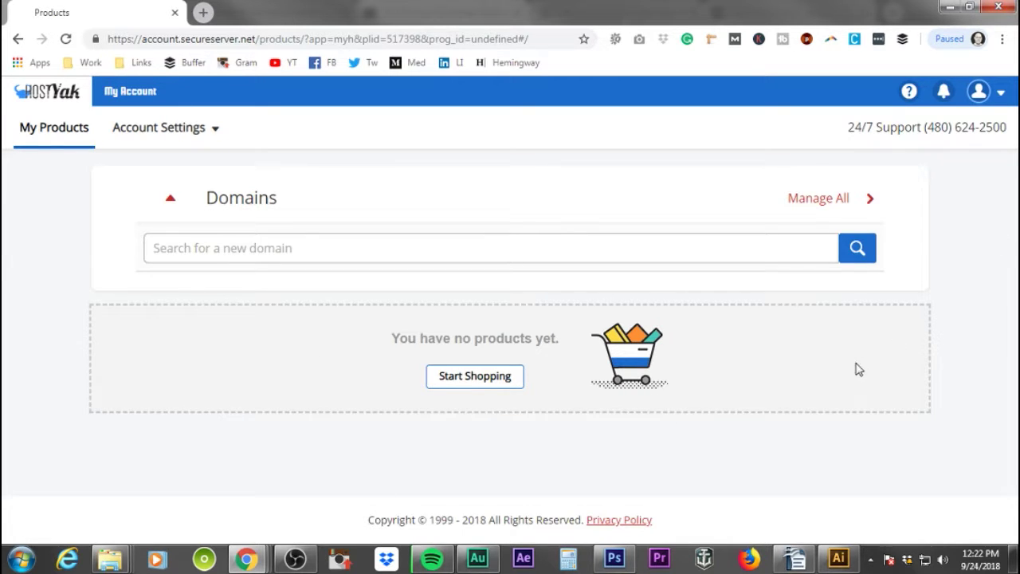
{"action": "left_click", "coordinate": [295, 249]}
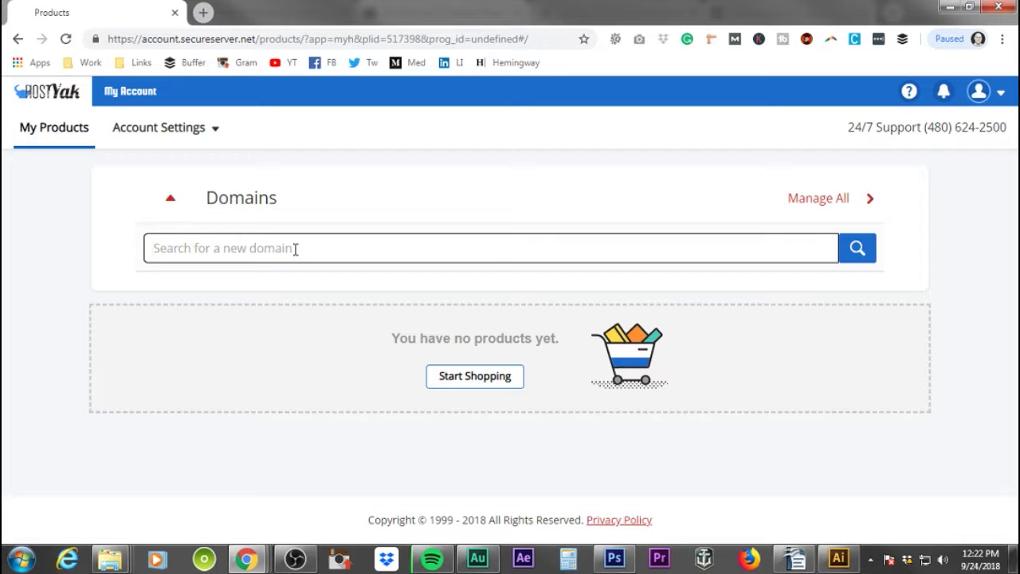
{"action": "type", "text": "tb"}
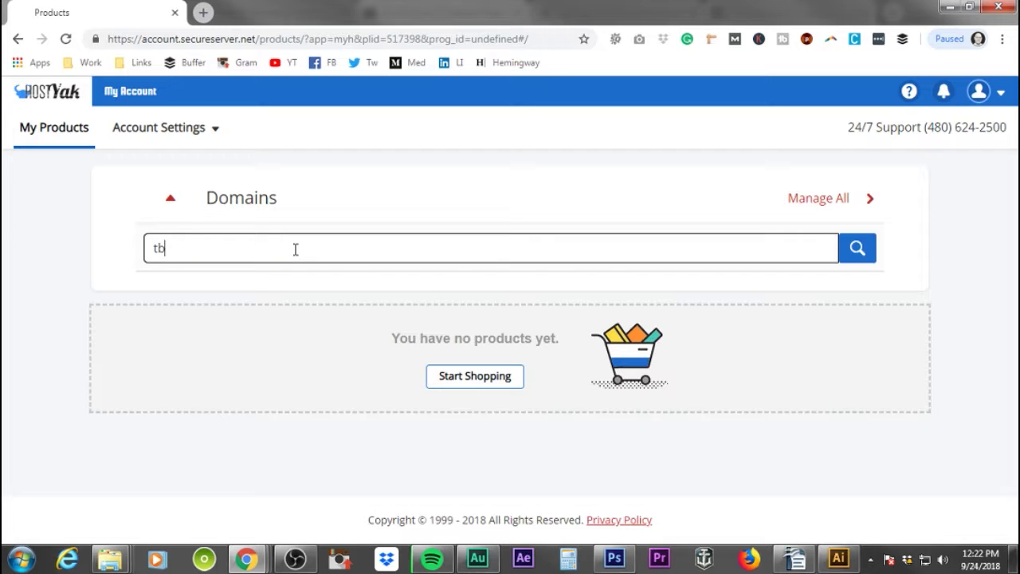
{"action": "type", "text": "flabs.com"}
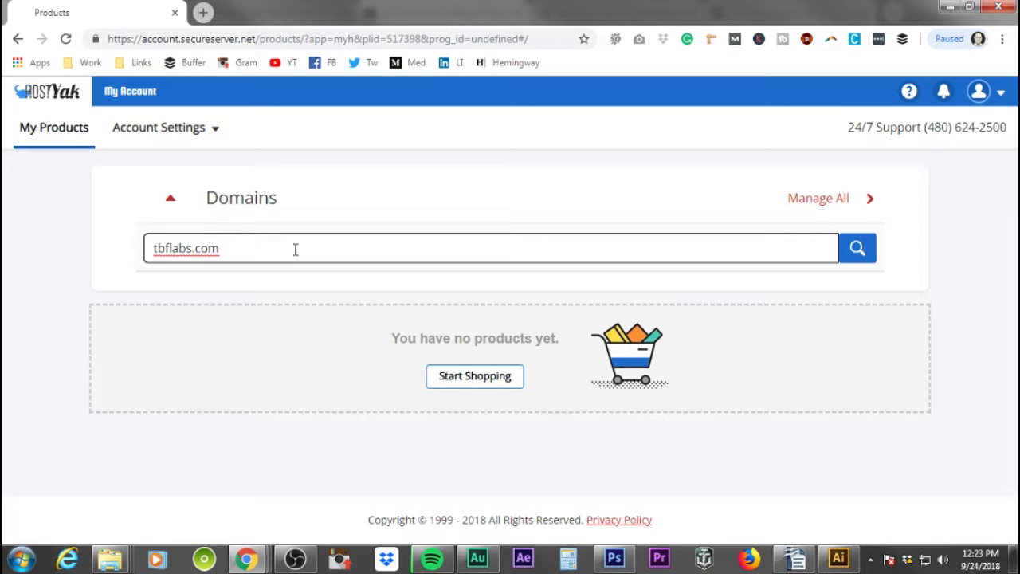
{"action": "key", "text": "Return"}
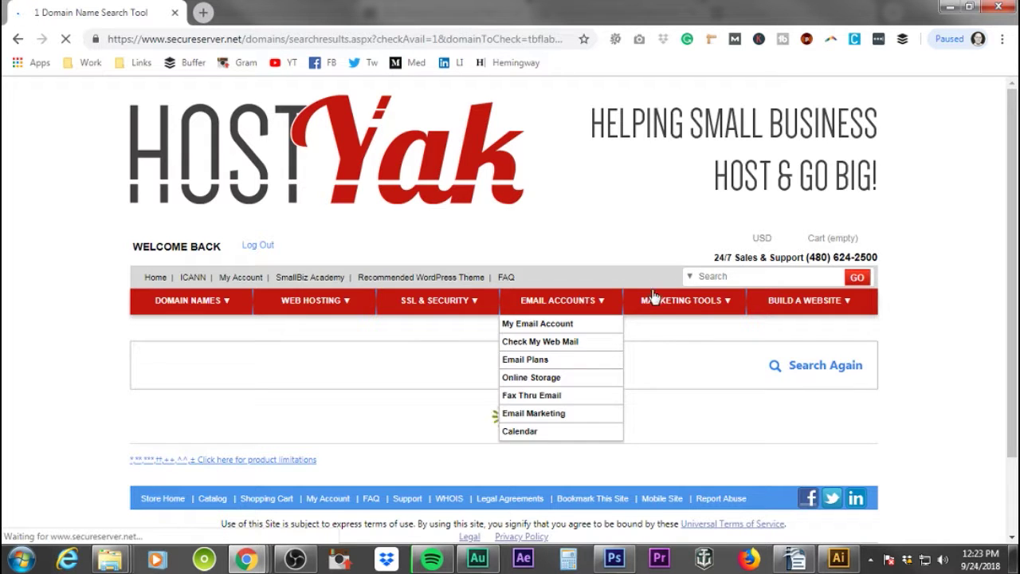
- Add tbflabs.com to the selected domain names and proceed to checkout
{"action": "scroll", "coordinate": [903, 312], "scroll_direction": "down", "scroll_amount": 2}
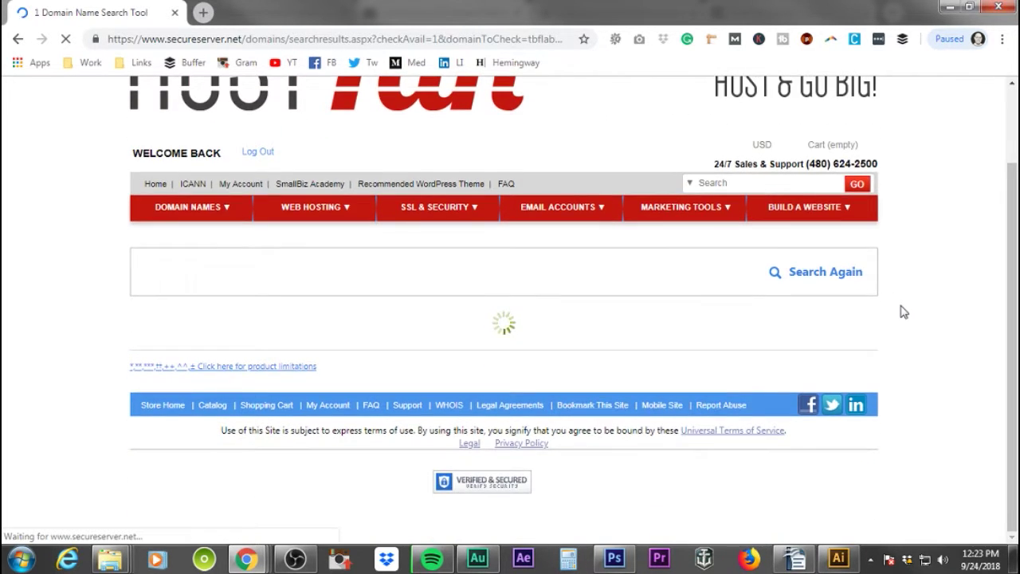
{"action": "scroll", "coordinate": [902, 311], "scroll_direction": "up", "scroll_amount": 2}
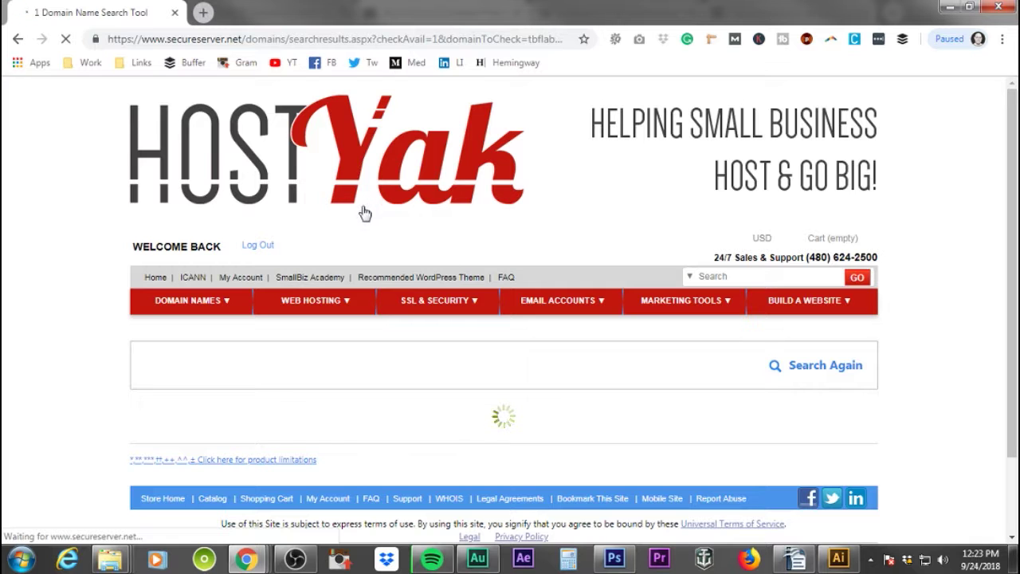
{"action": "left_click", "coordinate": [234, 40]}
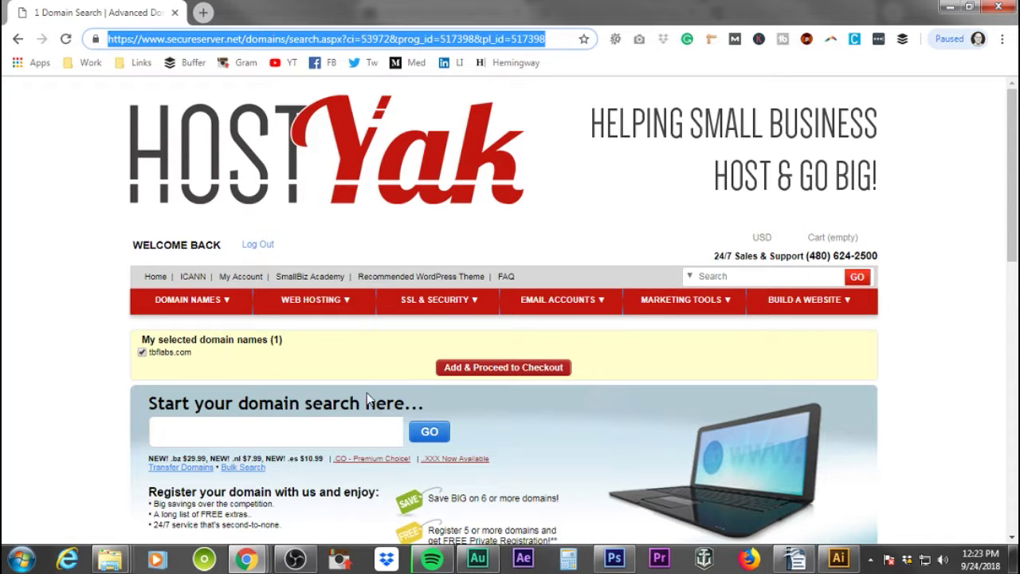
{"action": "left_click", "coordinate": [502, 372]}
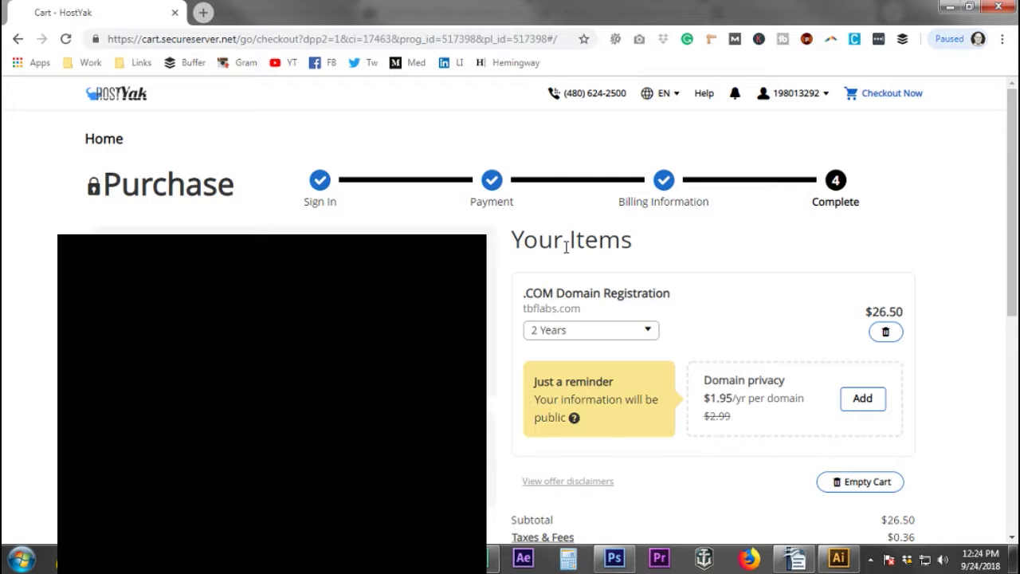
- Change the tbflabs.com .COM registration term to 1 Year at $13.25
{"action": "scroll", "coordinate": [666, 266], "scroll_direction": "down", "scroll_amount": 1}
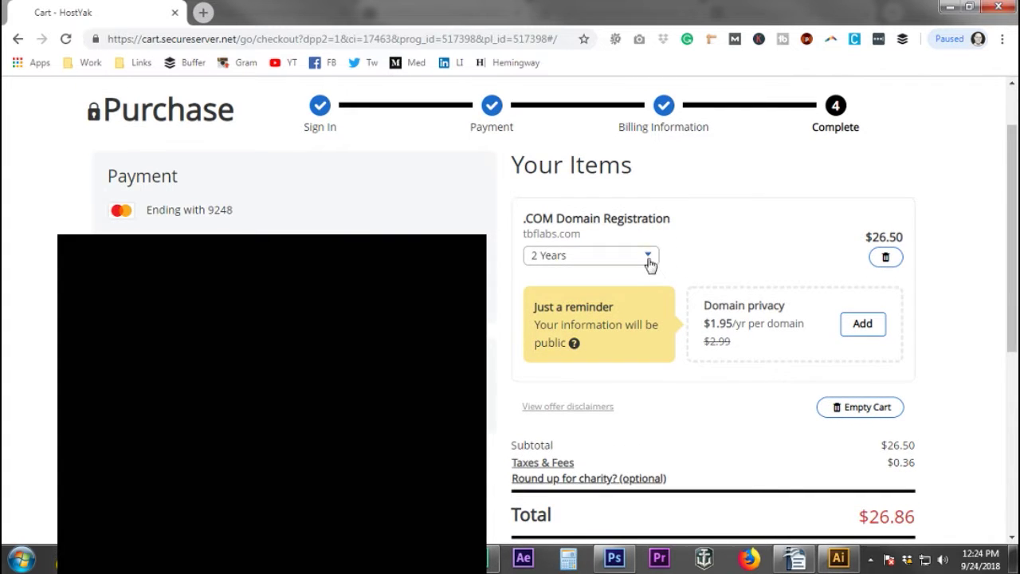
{"action": "left_click", "coordinate": [647, 258]}
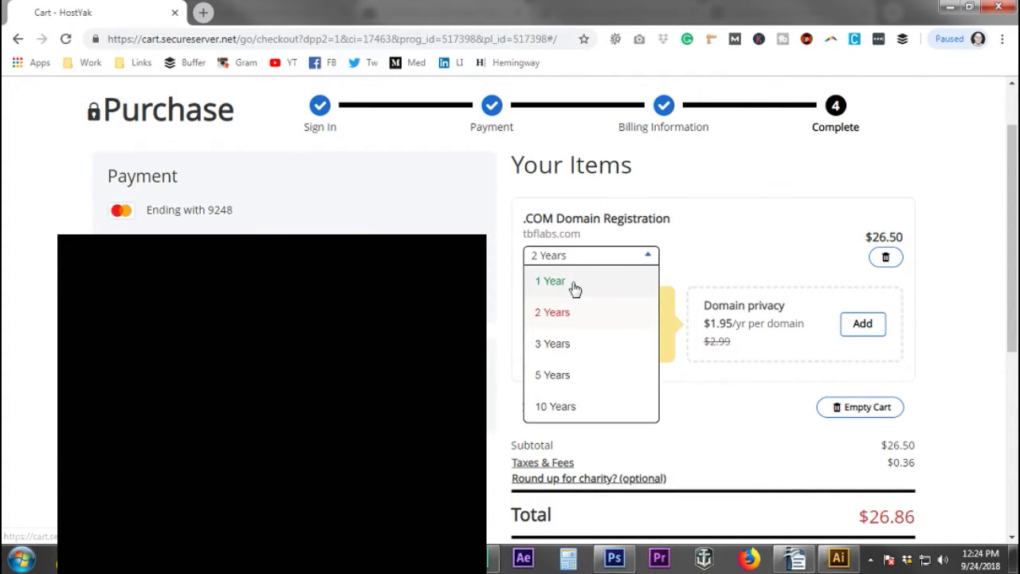
{"action": "left_click", "coordinate": [575, 286]}
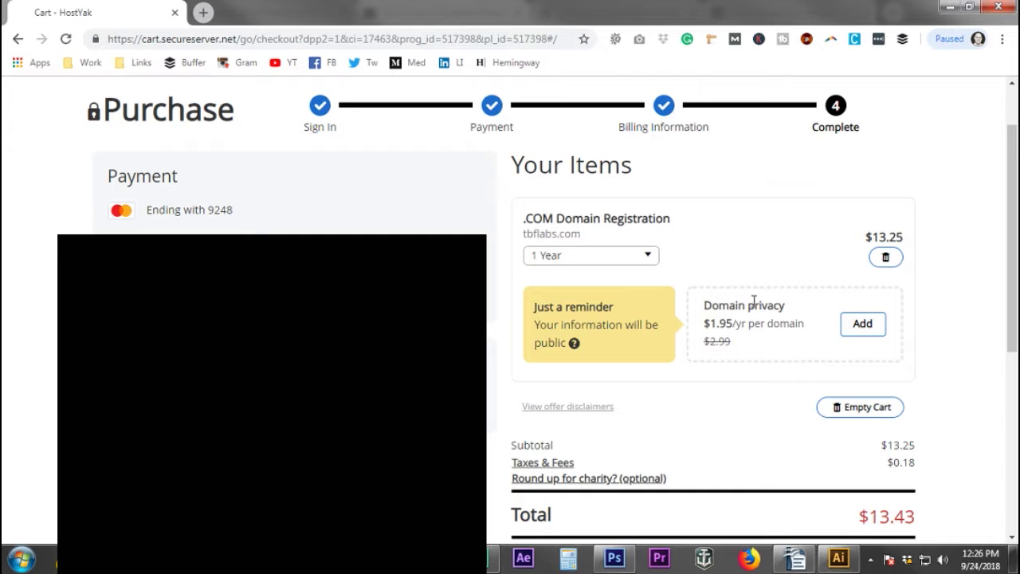
- Add domain privacy for tbflabs.com and review the updated order total
{"action": "left_click", "coordinate": [860, 324]}
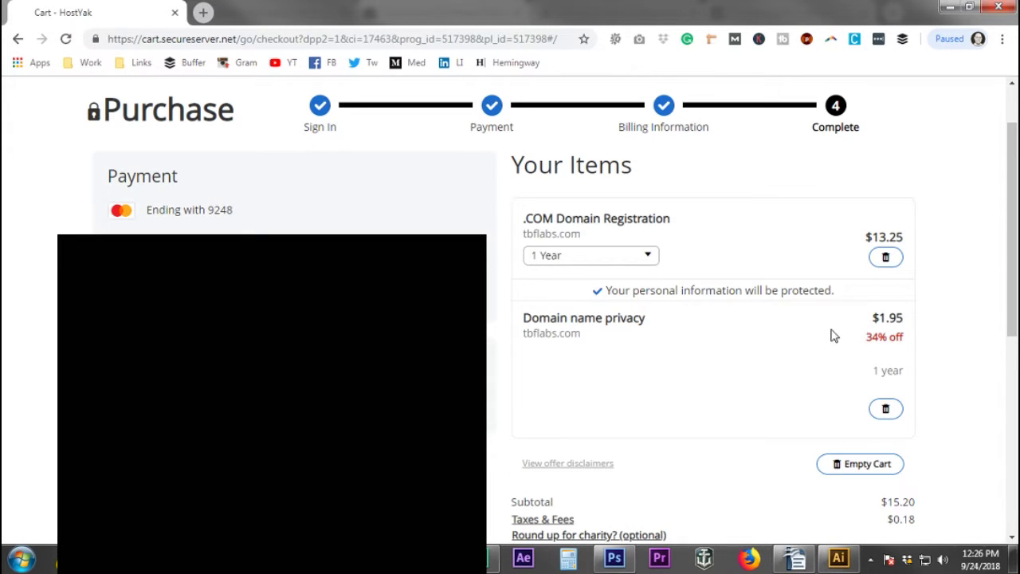
{"action": "scroll", "coordinate": [788, 356], "scroll_direction": "down", "scroll_amount": 2}
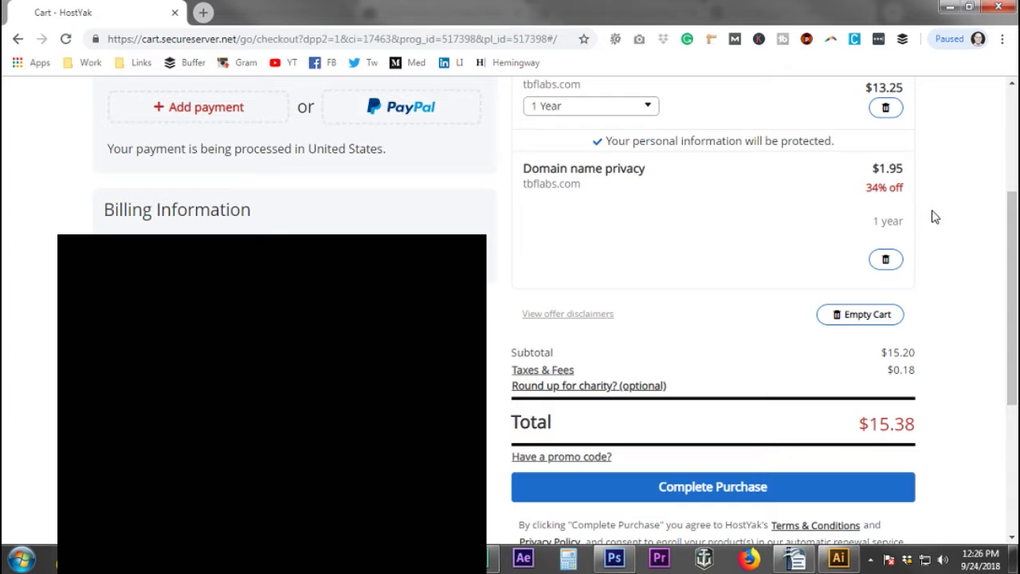
{"action": "scroll", "coordinate": [937, 217], "scroll_direction": "up", "scroll_amount": 1}
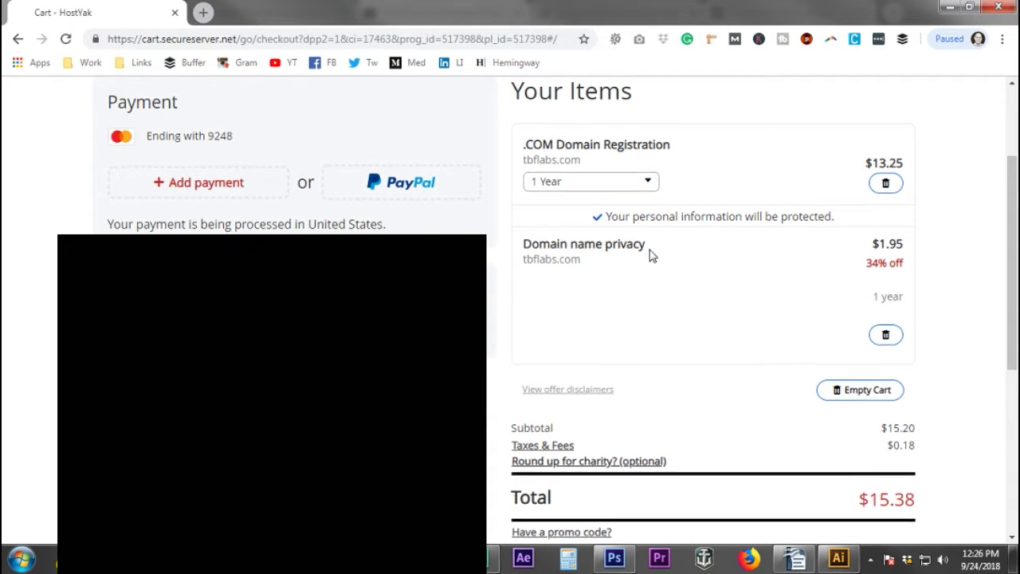
{"action": "scroll", "coordinate": [653, 255], "scroll_direction": "up", "scroll_amount": 2}
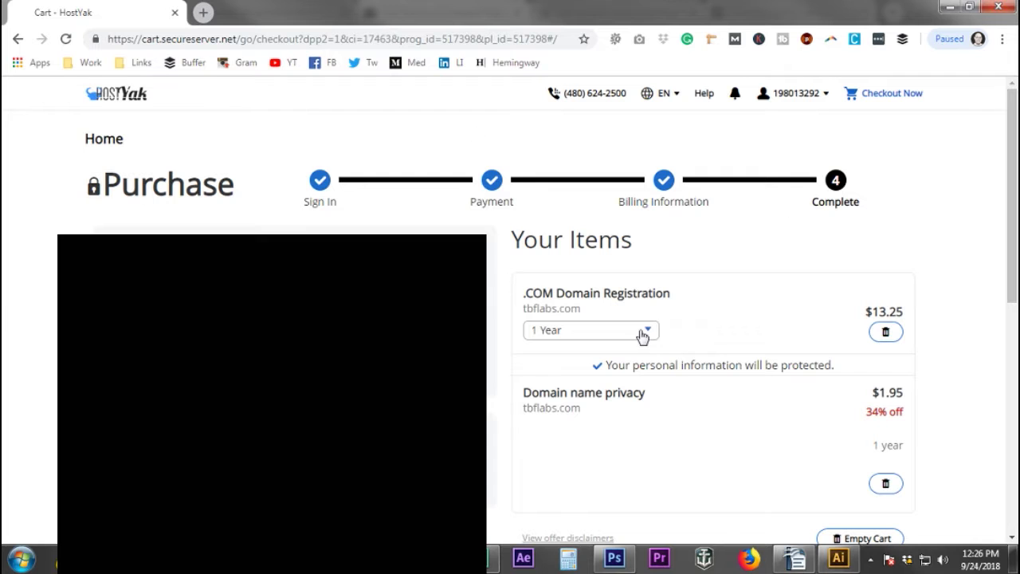
{"action": "scroll", "coordinate": [675, 356], "scroll_direction": "down", "scroll_amount": 1}
{"action": "scroll", "coordinate": [676, 357], "scroll_direction": "down", "scroll_amount": 2}
{"action": "scroll", "coordinate": [656, 358], "scroll_direction": "down", "scroll_amount": 2}
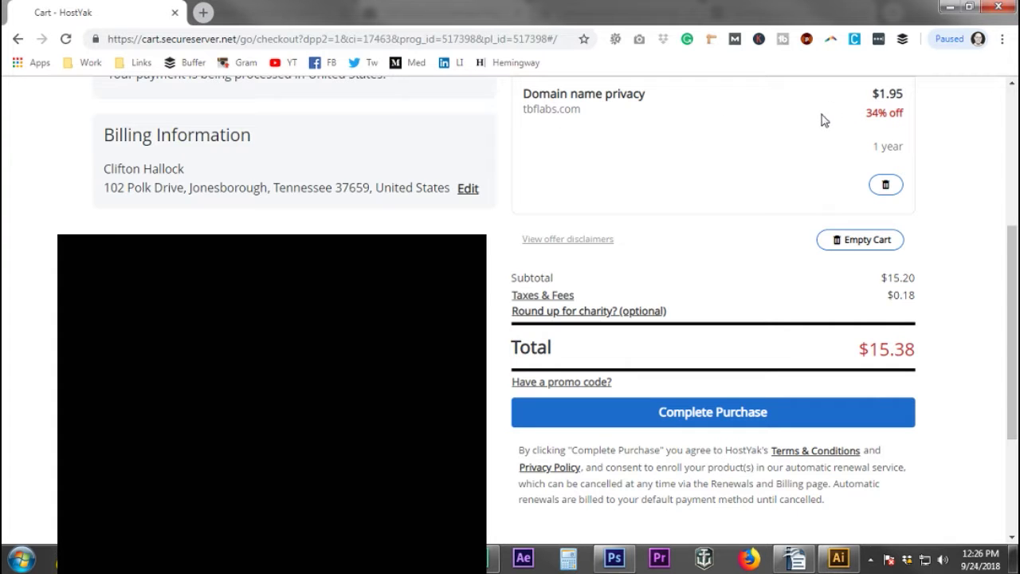
{"action": "scroll", "coordinate": [781, 194], "scroll_direction": "up", "scroll_amount": 3}
{"action": "scroll", "coordinate": [765, 335], "scroll_direction": "down", "scroll_amount": 1}
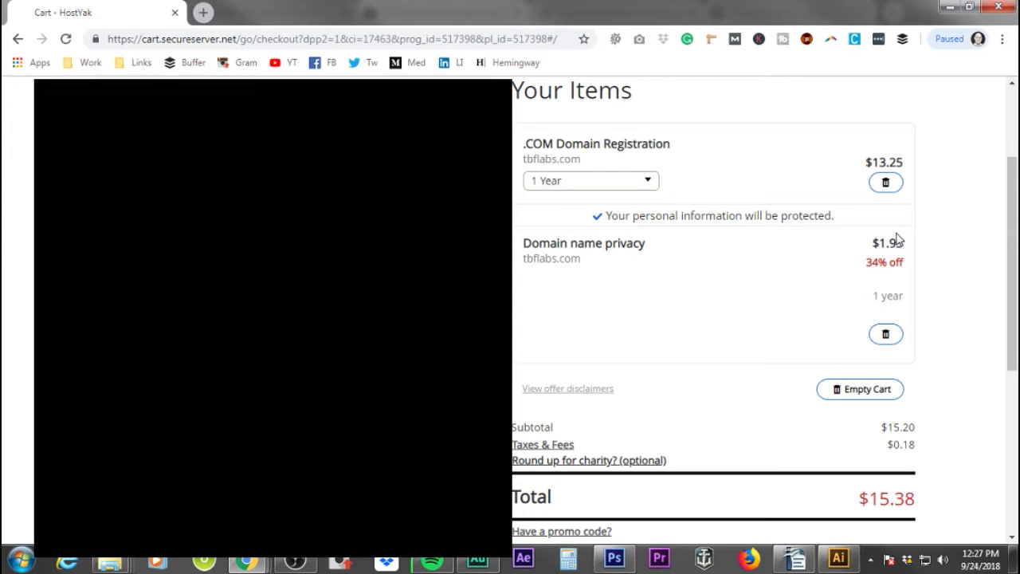
- Add the $0.62 Hope for Haiti round-up donation, bringing the total to $16.00
{"action": "scroll", "coordinate": [781, 325], "scroll_direction": "down", "scroll_amount": 1}
{"action": "scroll", "coordinate": [781, 325], "scroll_direction": "down", "scroll_amount": 3}
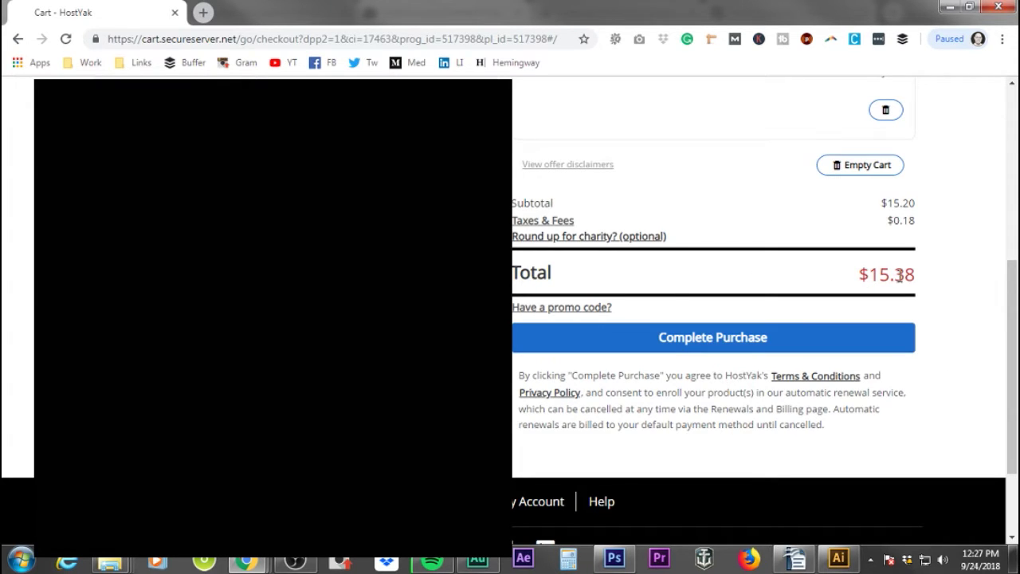
{"action": "left_click", "coordinate": [592, 237]}
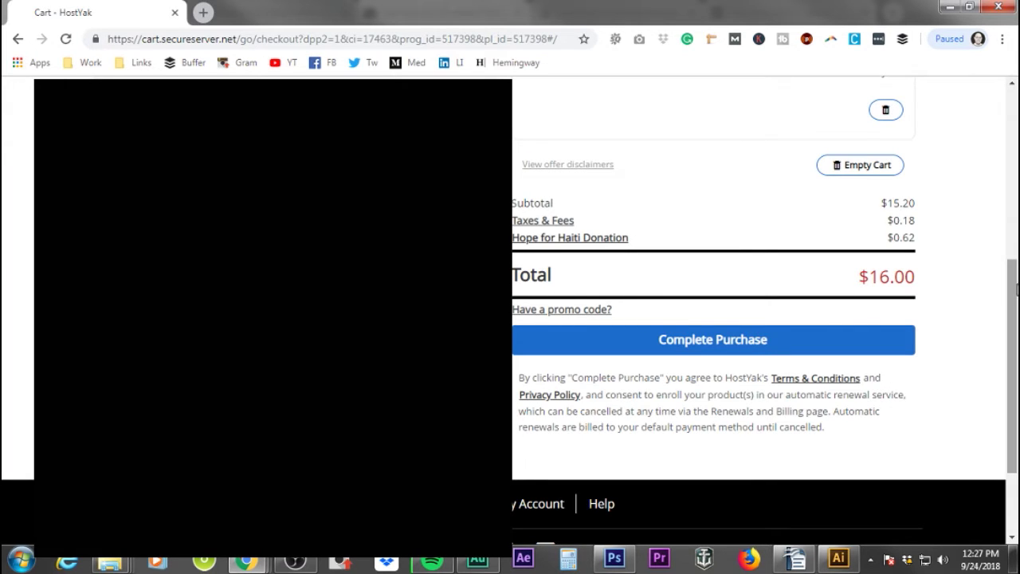
- Complete the $16.00 domain purchase and go to the account's product list
{"action": "left_click", "coordinate": [702, 338]}
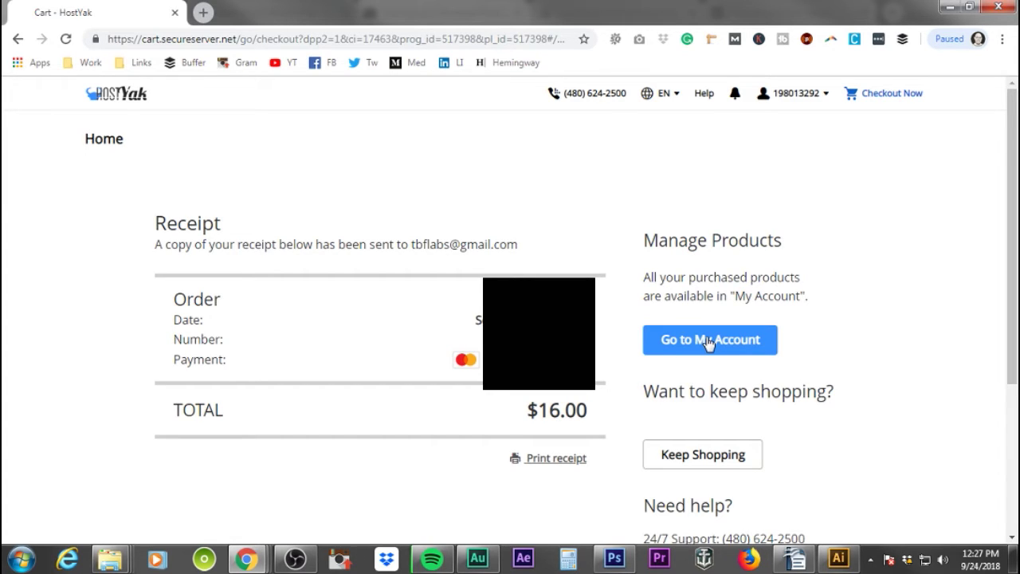
{"action": "left_click", "coordinate": [728, 342]}
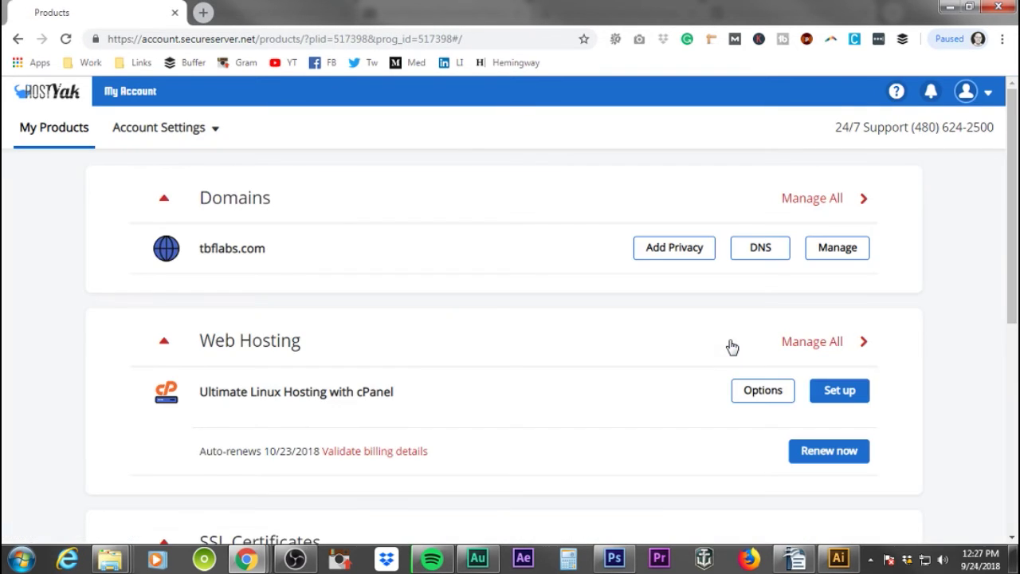
- Scroll through My Products to review the cPanel hosting and Standard SSL certificate
{"action": "scroll", "coordinate": [555, 342], "scroll_direction": "down", "scroll_amount": 2}
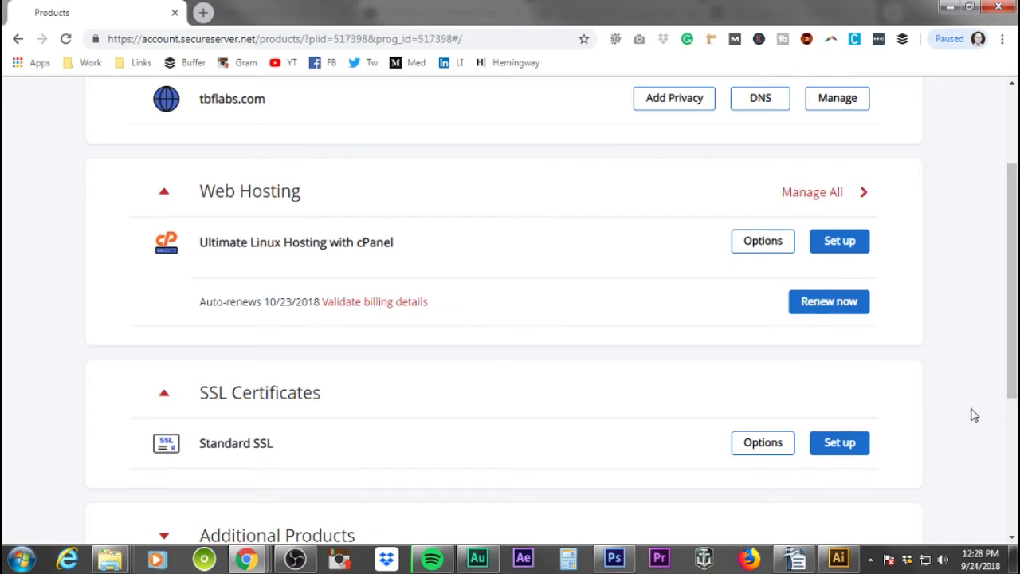
{"action": "scroll", "coordinate": [283, 276], "scroll_direction": "up", "scroll_amount": 2}
{"action": "scroll", "coordinate": [587, 480], "scroll_direction": "down", "scroll_amount": 6}
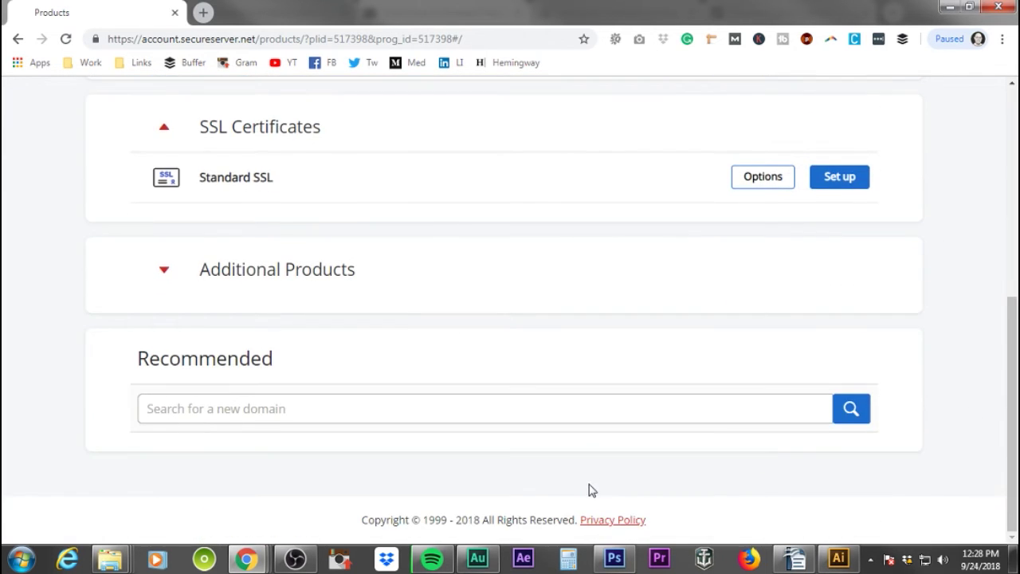
{"action": "scroll", "coordinate": [591, 490], "scroll_direction": "up", "scroll_amount": 6}
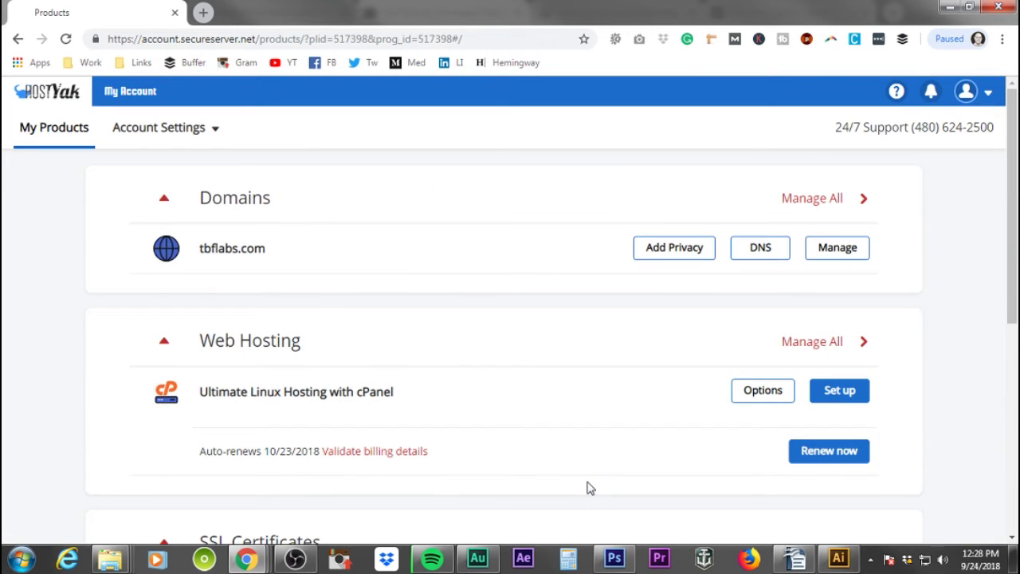